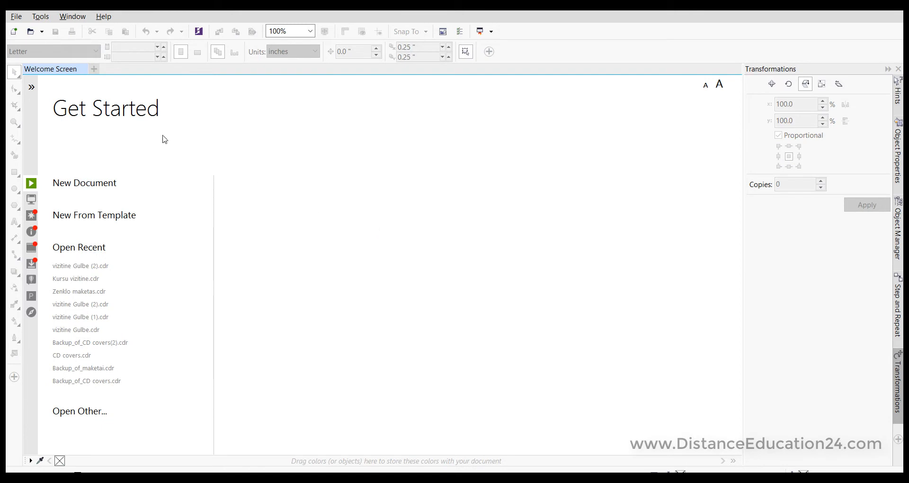
- Create a new single-page Letter document in portrait orientation, in millimeters, with RGB color mode and 300 dpi
left_click(21, 19)
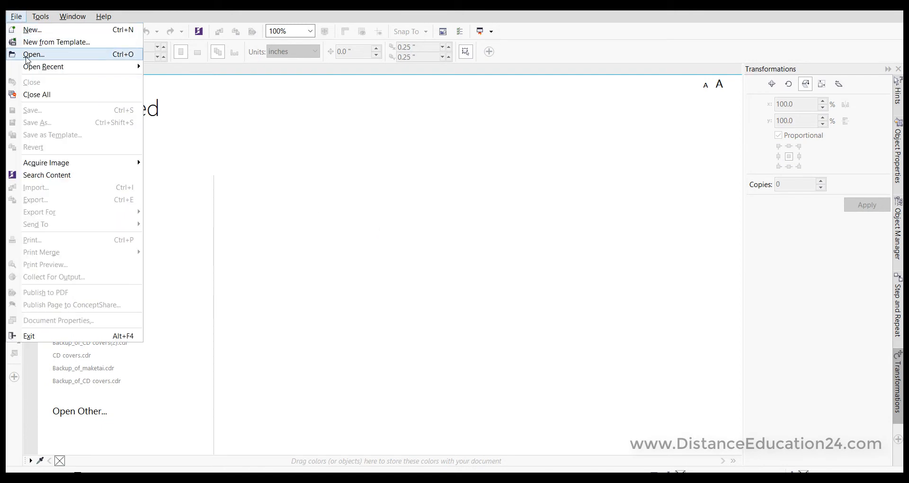
left_click(29, 31)
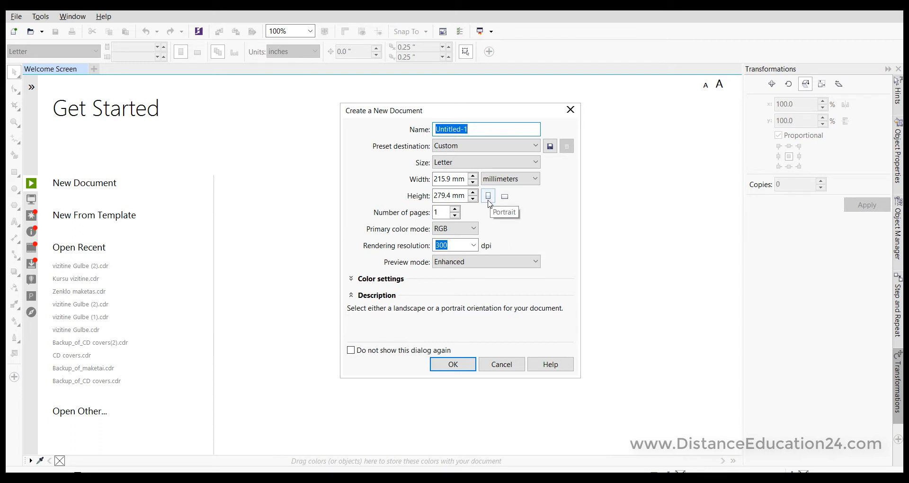
left_click(442, 365)
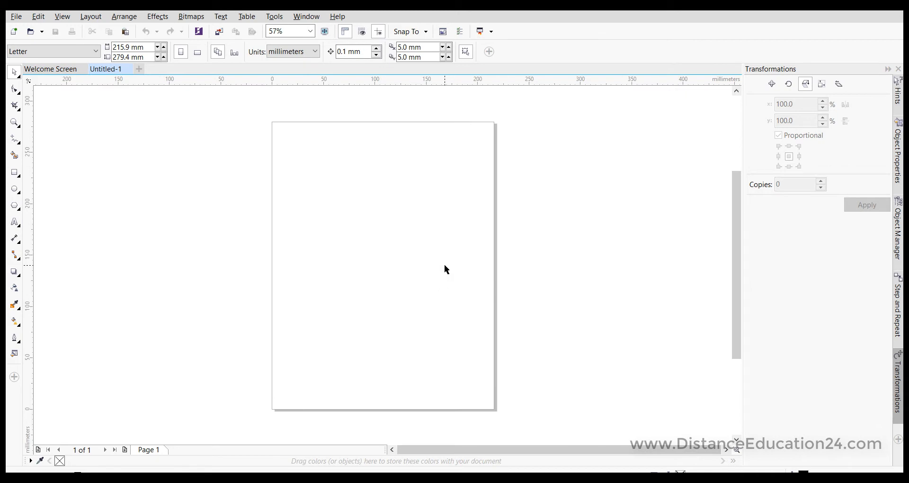
- Import pen picture.jpg and place it at its original size near the page's upper-left corner
scroll(352, 230, "up", 1)
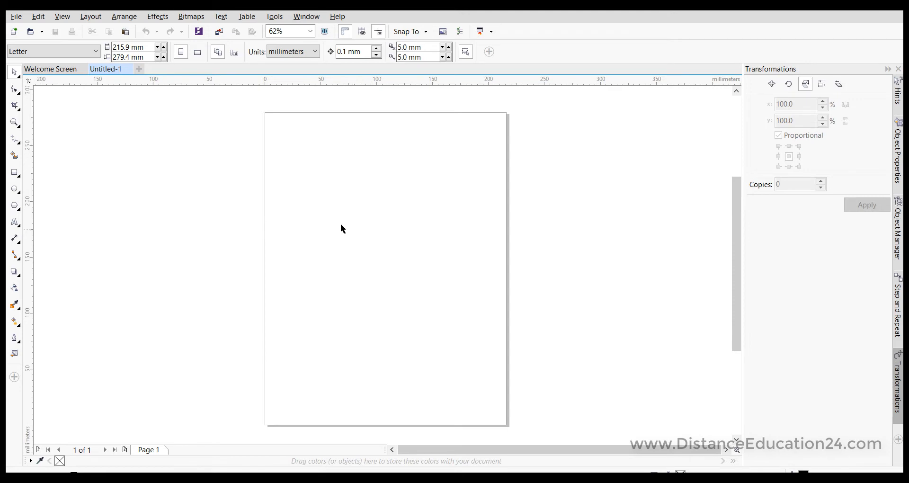
left_click(17, 17)
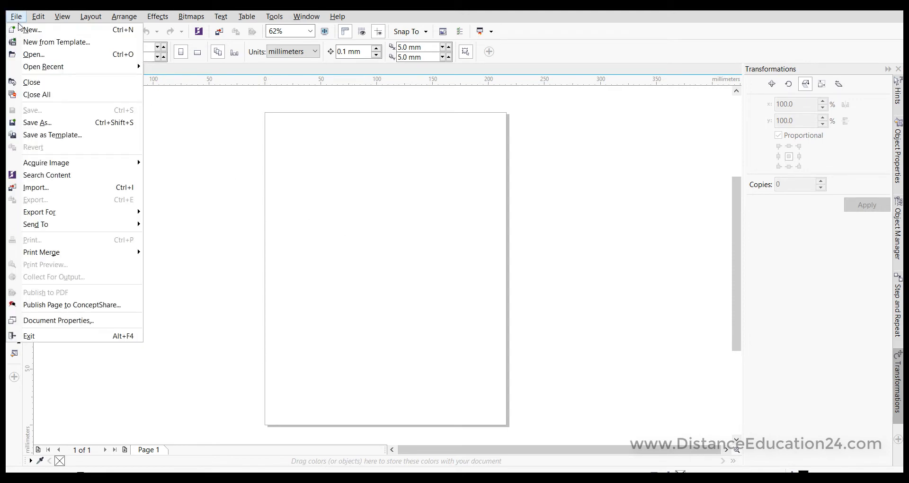
left_click(34, 188)
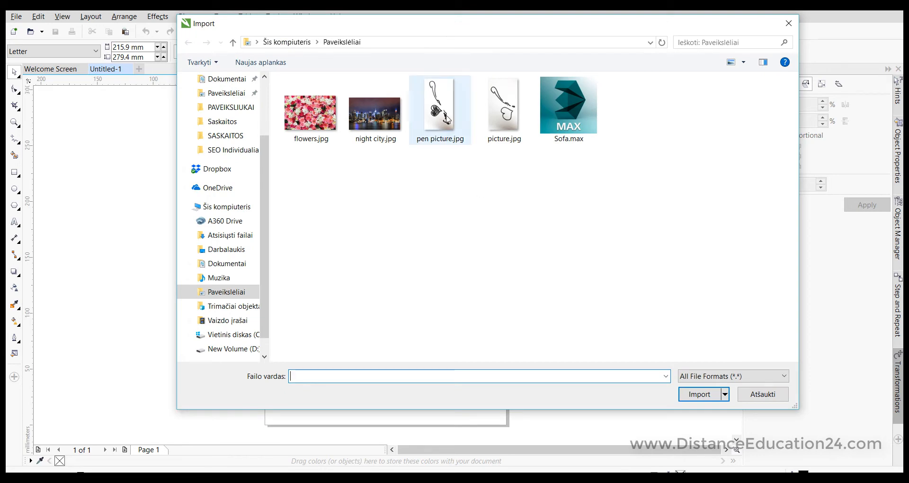
double_click(447, 119)
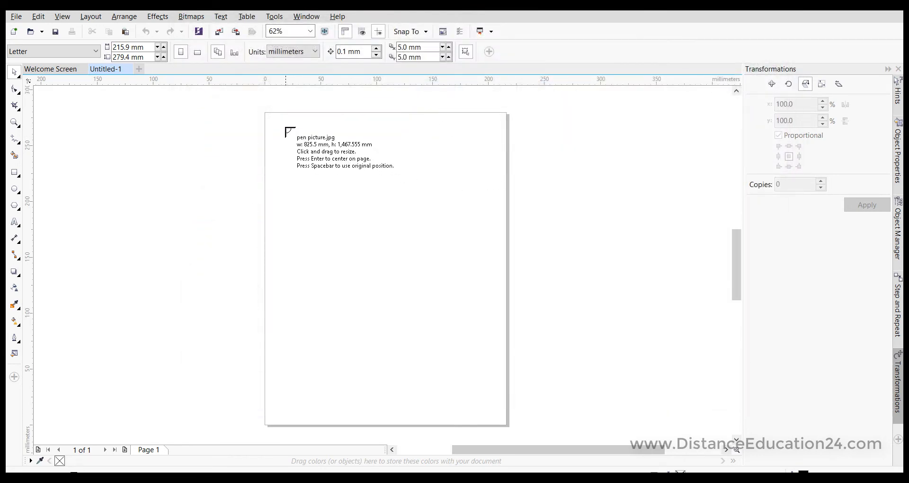
left_click(285, 127)
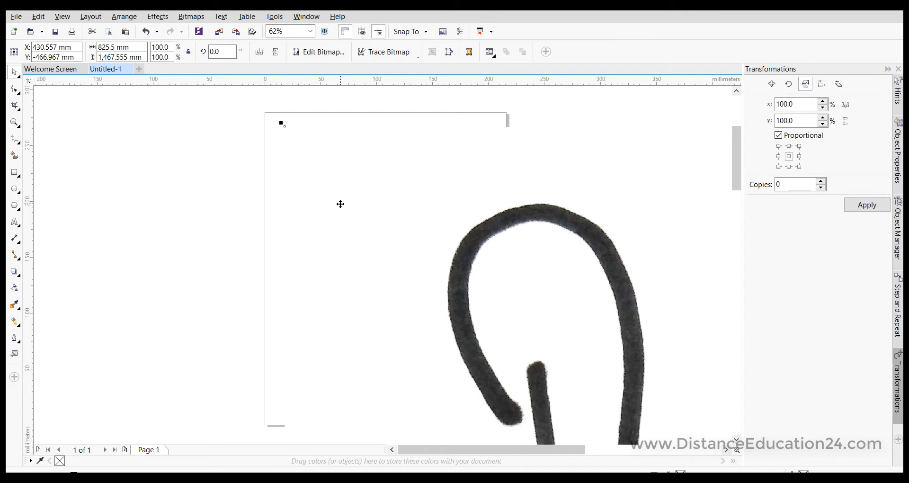
- Scale the imported picture down proportionally to about 94 × 167 mm so it fits on the page
scroll(340, 204, "down", 6)
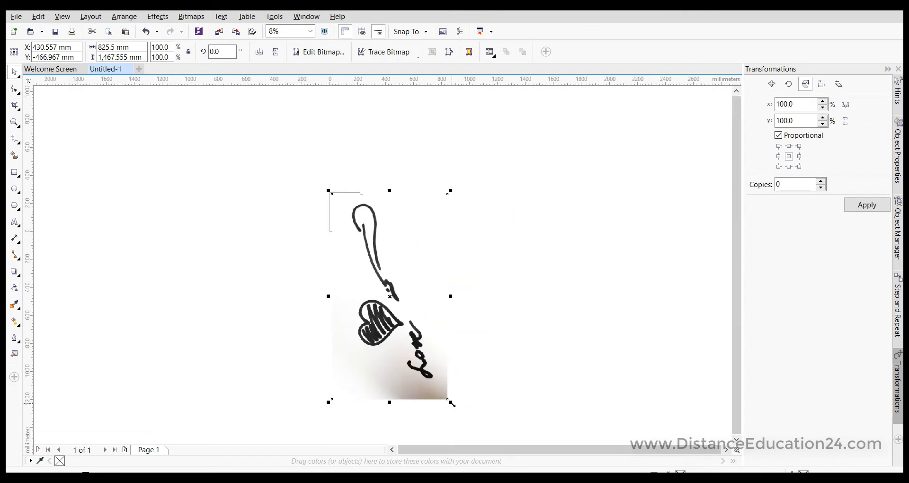
left_click_drag(452, 403, 348, 224)
scroll(339, 208, "up", 6)
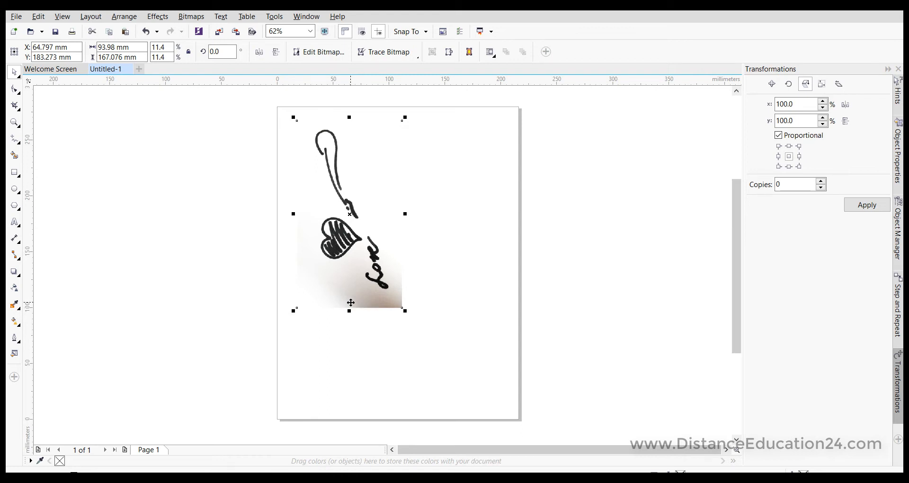
- Rotate the picture a quarter turn clockwise to 270° and move it fully onto the page
left_click(349, 221)
key("ctrl")
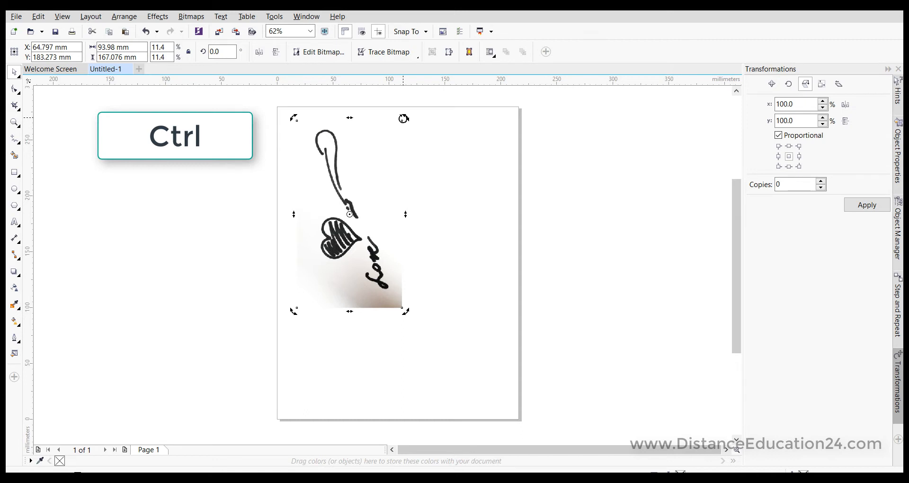
left_click_drag(403, 119, 437, 256)
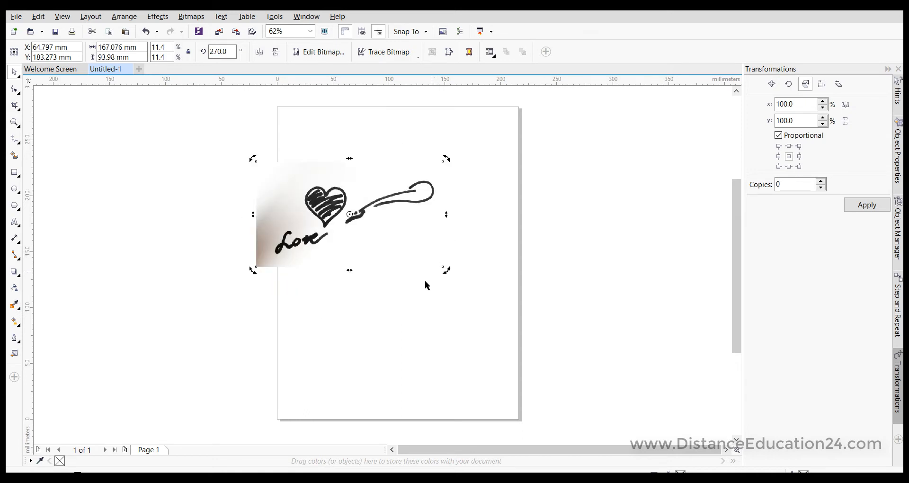
left_click_drag(385, 236, 433, 233)
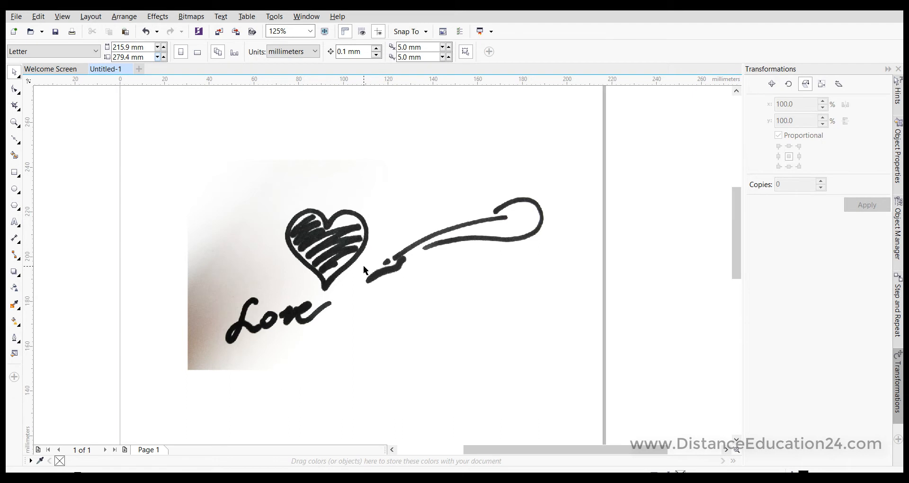
- Trace a closed outline of straight segments around the upper long stroke between the heart and the loop
left_click(16, 139)
left_click(55, 163)
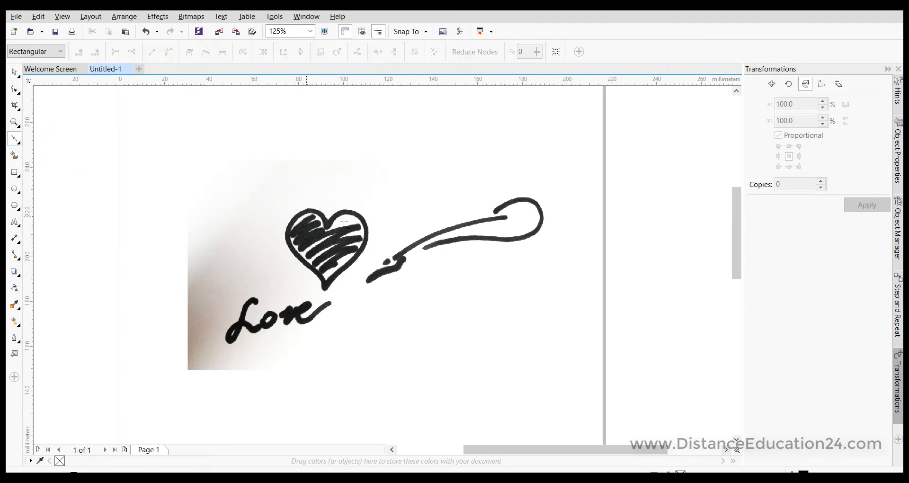
scroll(455, 231, "up", 2)
scroll(454, 232, "up", 2)
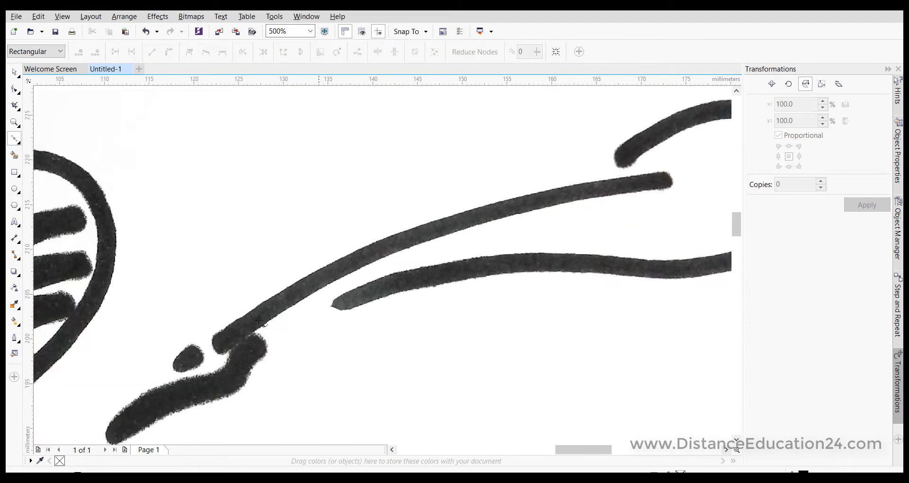
left_click(211, 339)
left_click(385, 238)
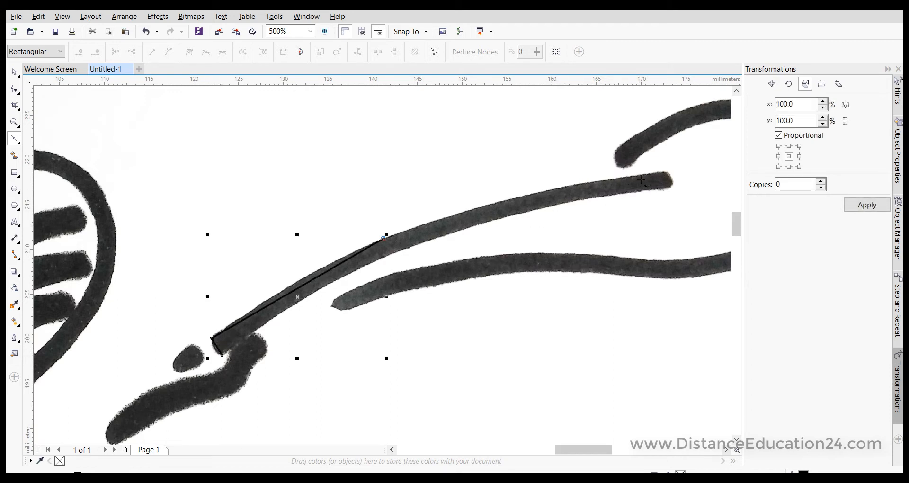
left_click(662, 172)
left_click(669, 187)
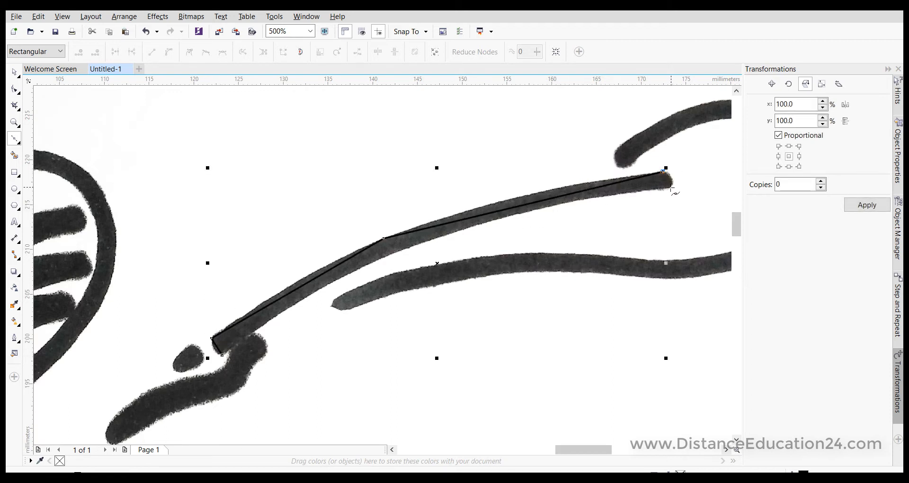
left_click(570, 203)
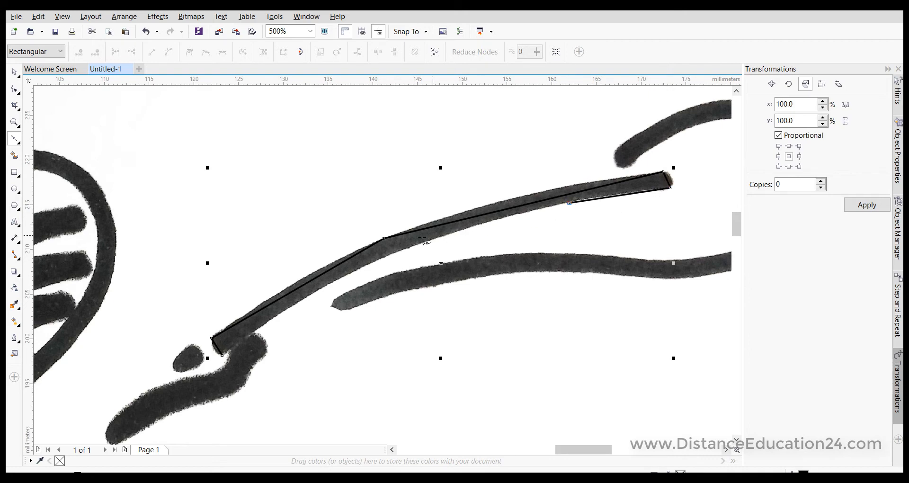
left_click(390, 253)
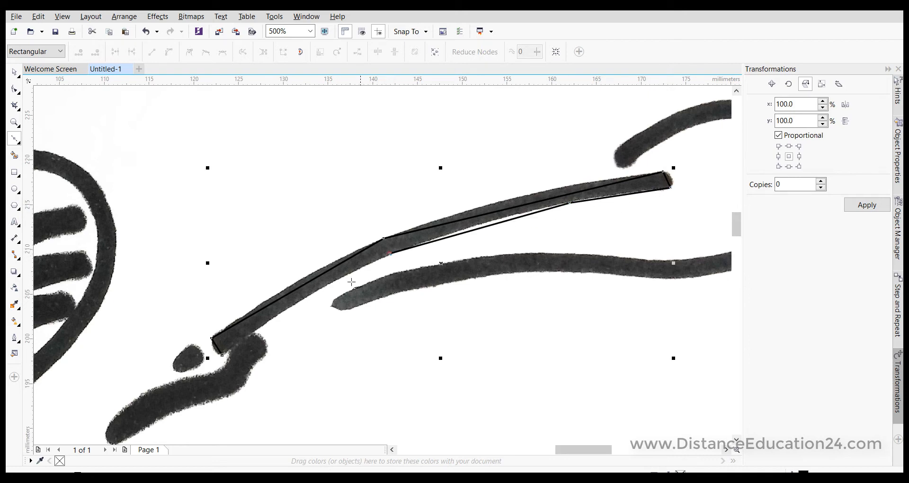
left_click(222, 355)
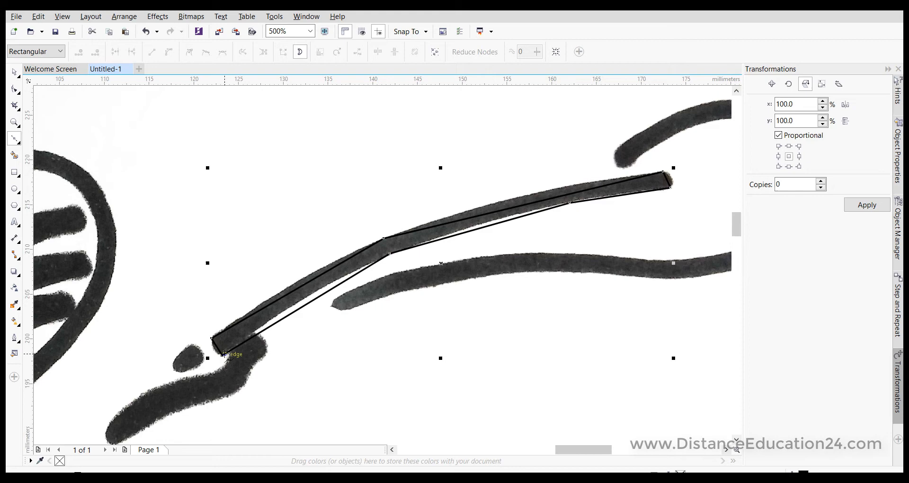
- Move the outline's upper middle node outward above the stroke and shift the lower middle node toward the loop end
left_click(14, 90)
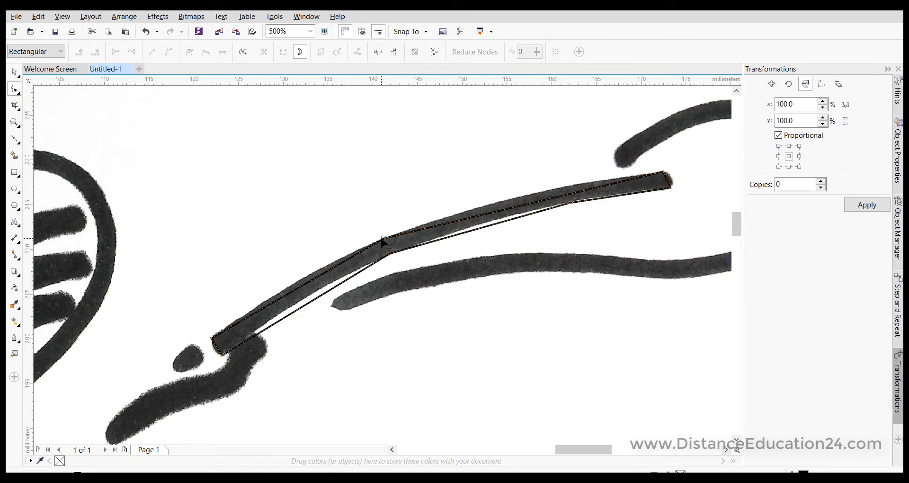
left_click_drag(383, 240, 394, 207)
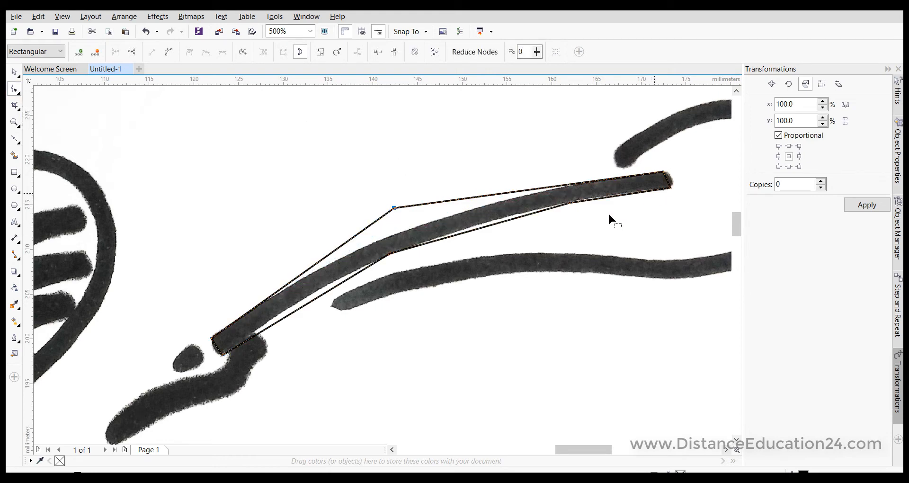
left_click_drag(387, 256, 428, 243)
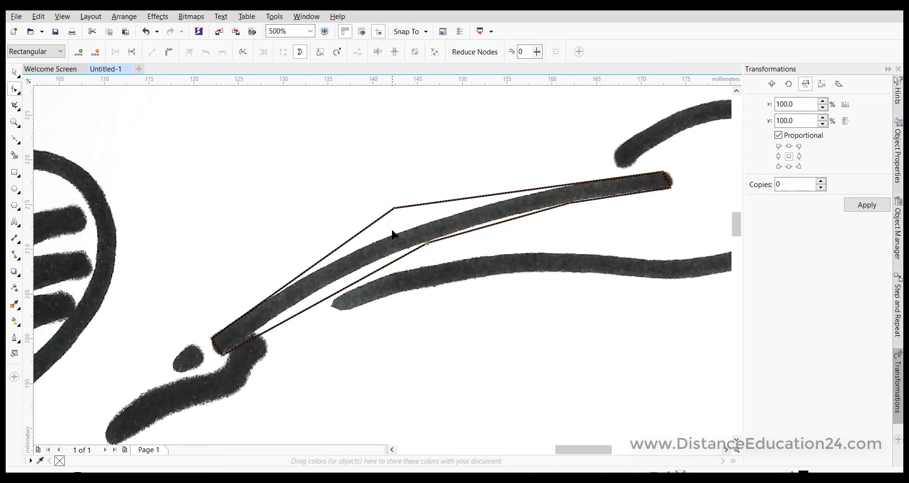
- Convert the outline segment between the upper middle node and the heart-side end to a curve and bend it with its handle
left_click_drag(364, 180, 418, 214)
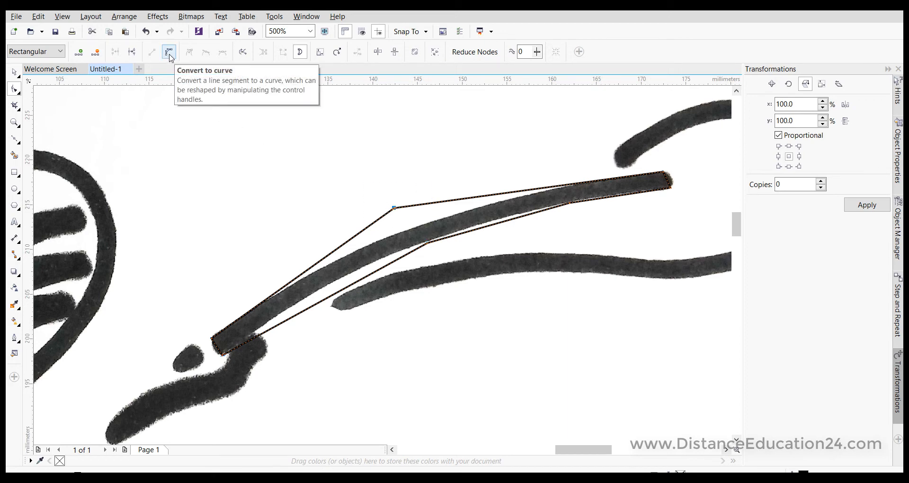
left_click(171, 56)
left_click_drag(377, 221, 294, 237)
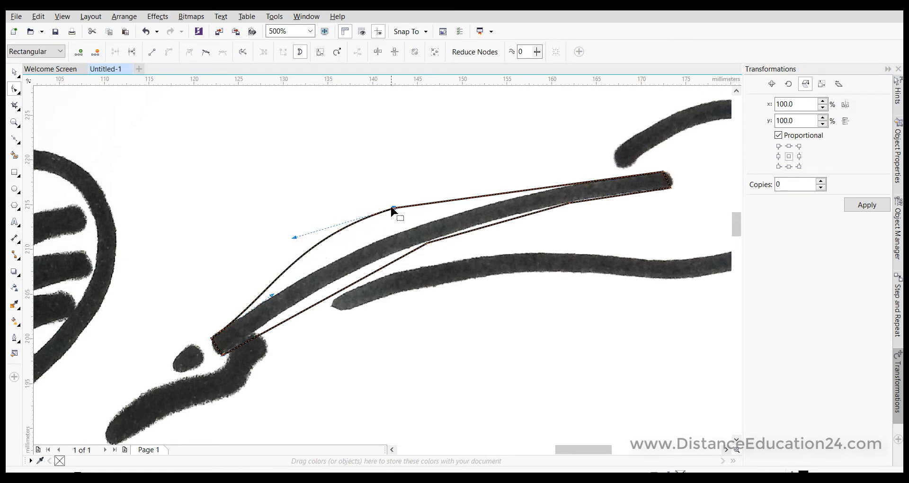
- Fit the curve to the stroke's upper edge by adjusting its node and handles, and color the outline Red (#FF0000)
left_click_drag(393, 209, 511, 192)
left_click_drag(411, 221, 377, 202)
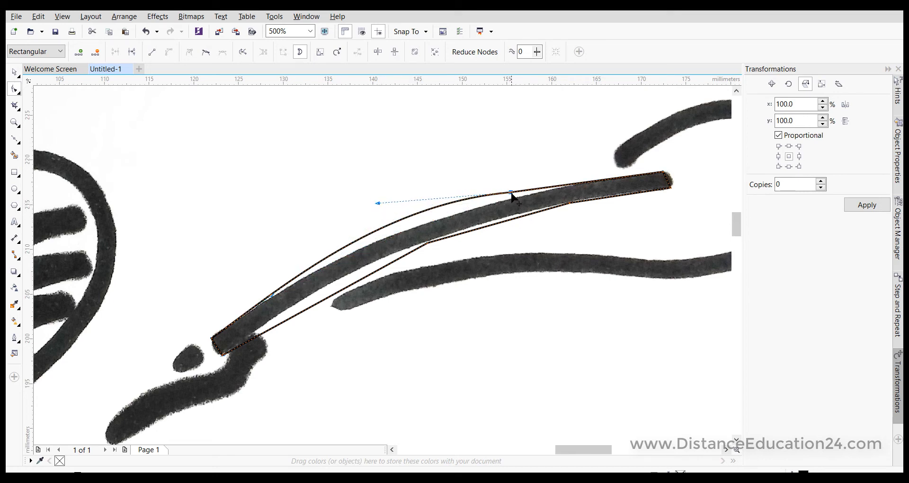
left_click_drag(511, 193, 546, 192)
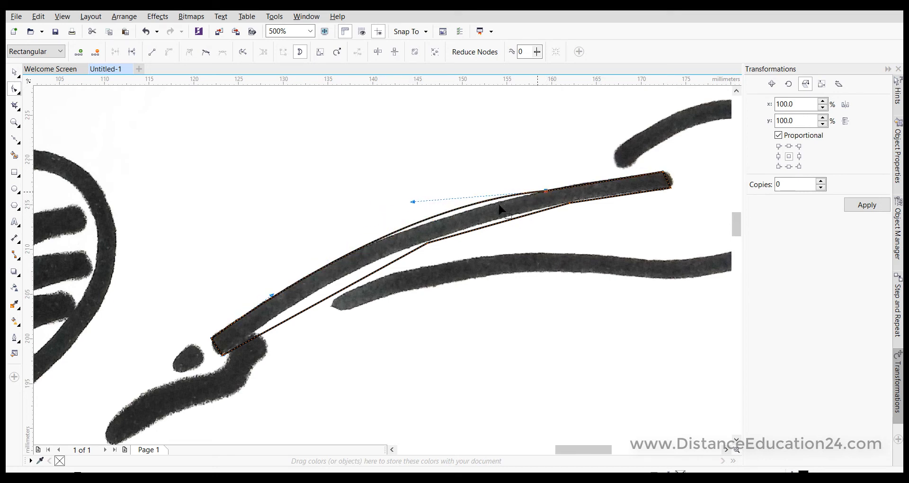
left_click_drag(413, 201, 337, 234)
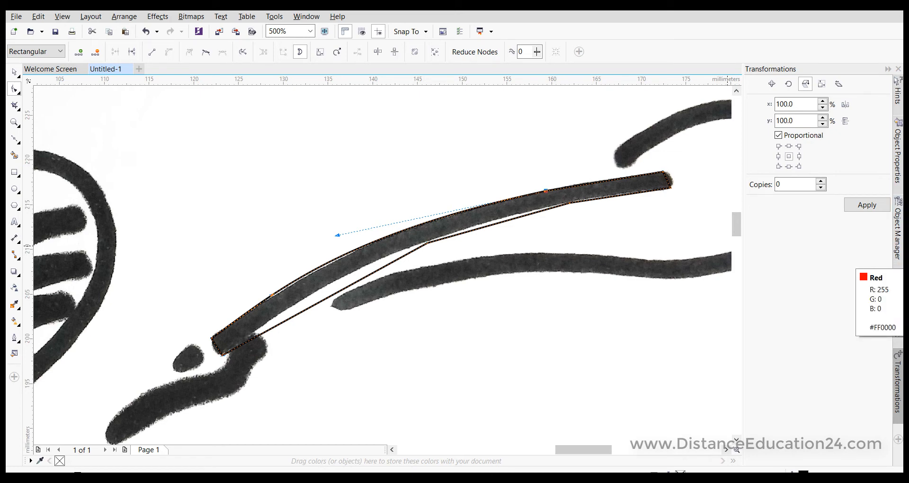
right_click(905, 265)
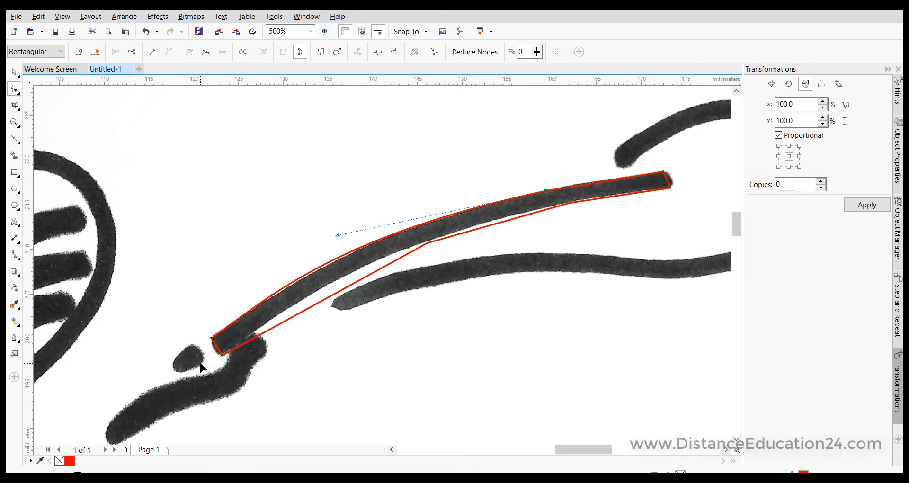
- Convert the short end segment nearest the heart to a curve and shape it around the stroke's rounded end
scroll(201, 362, "up", 2)
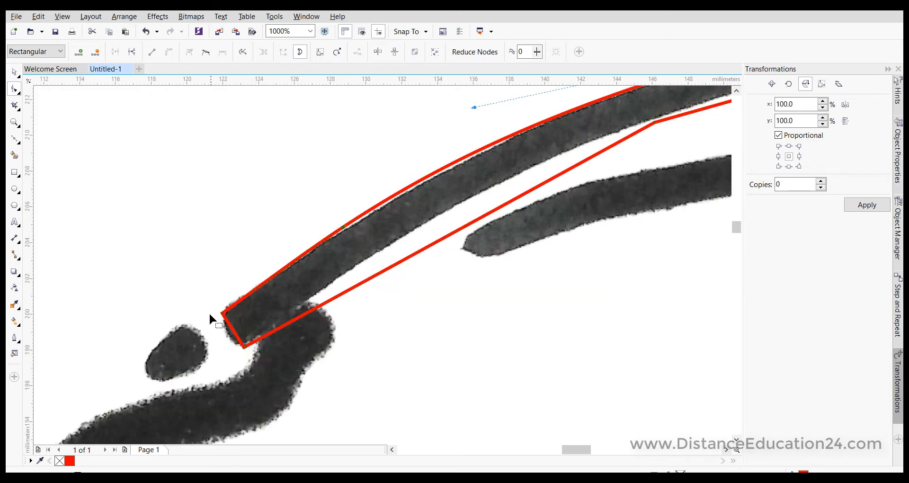
left_click_drag(204, 291, 255, 361)
left_click(169, 53)
scroll(219, 318, "up", 4)
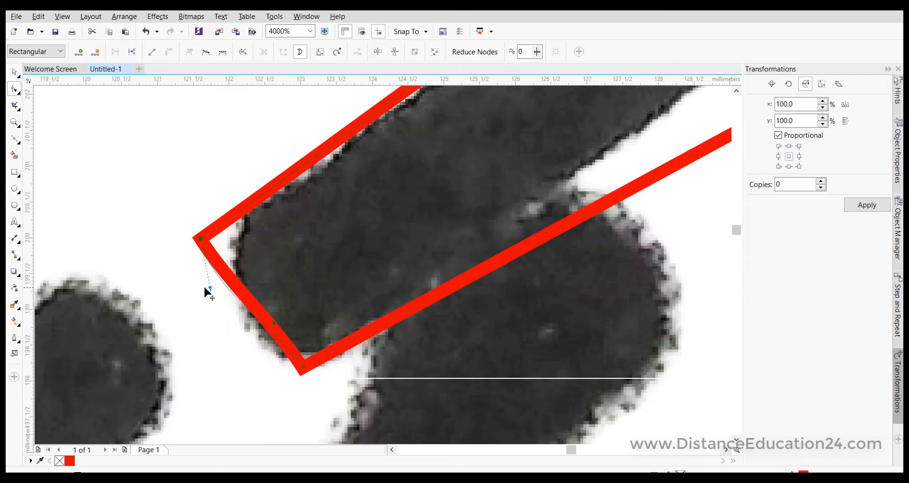
left_click_drag(231, 282, 168, 288)
left_click_drag(200, 239, 247, 214)
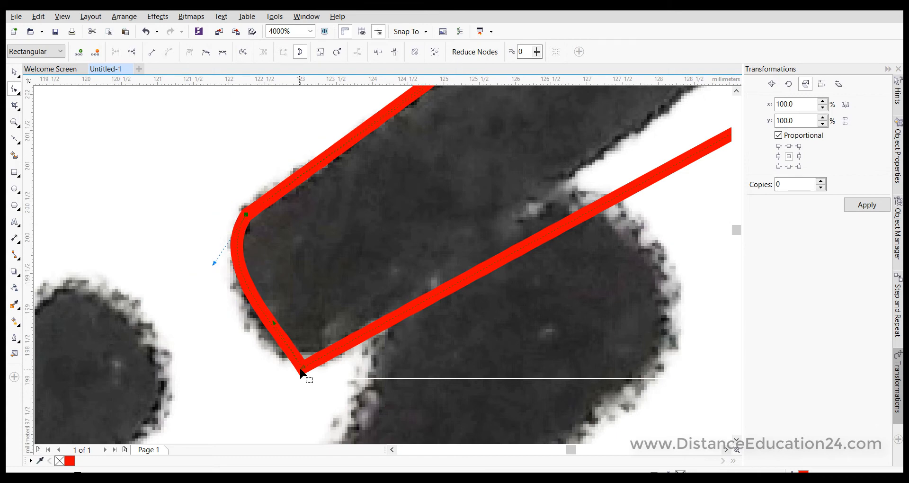
left_click_drag(290, 374, 302, 363)
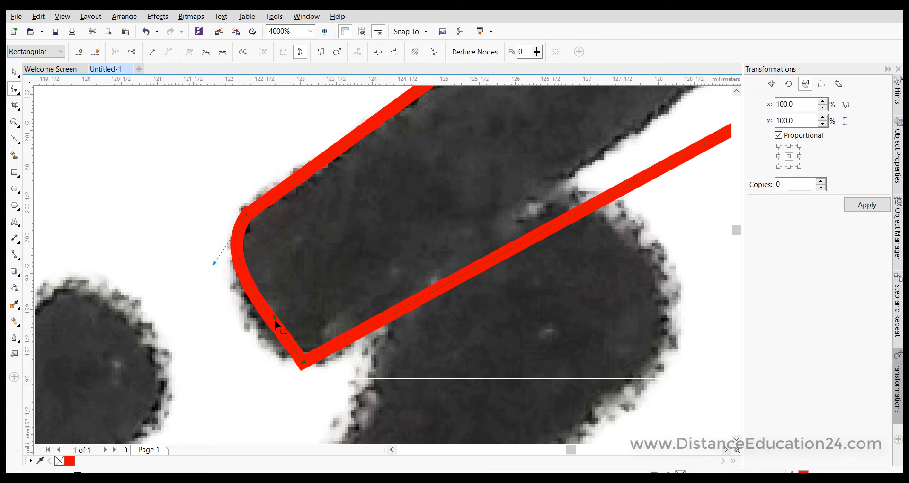
left_click_drag(274, 318, 251, 361)
- Convert the outline's straight lower segments on both sides of the lower middle node to curves
scroll(169, 303, "down", 2)
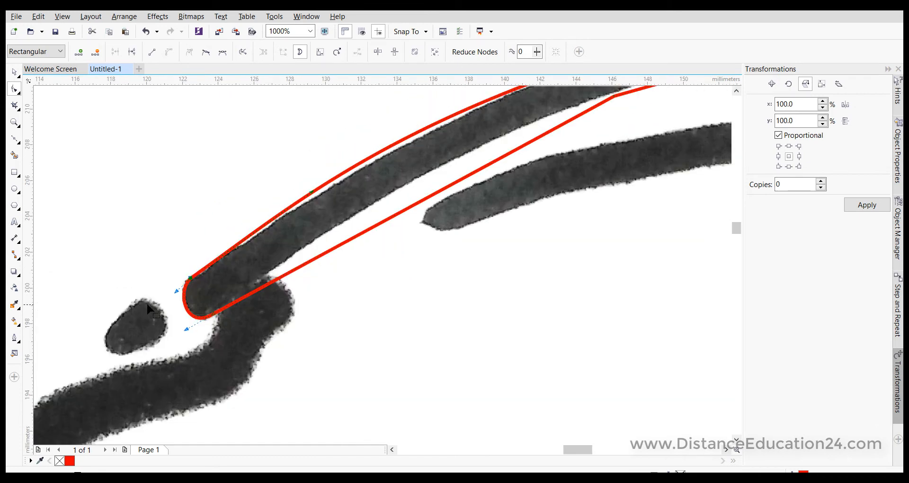
scroll(386, 254, "down", 1)
scroll(504, 182, "up", 1)
left_click(496, 162)
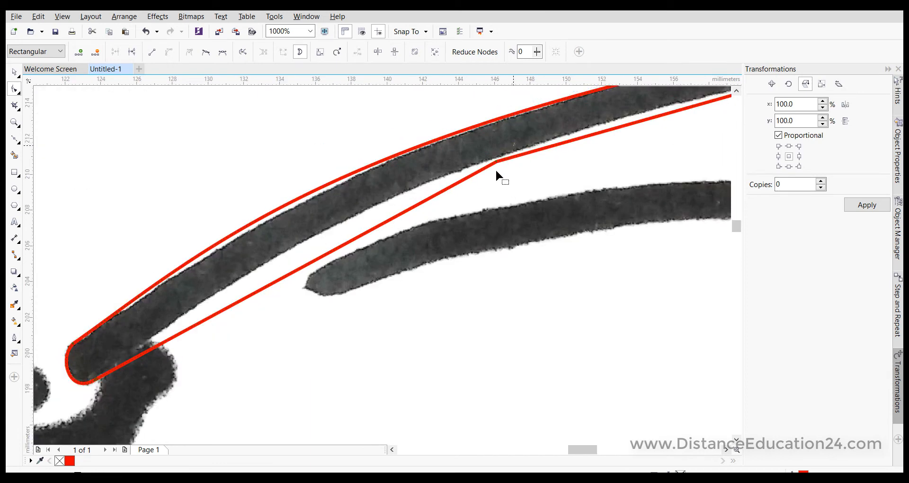
left_click(168, 52)
scroll(499, 167, "up", 2)
left_click(486, 143)
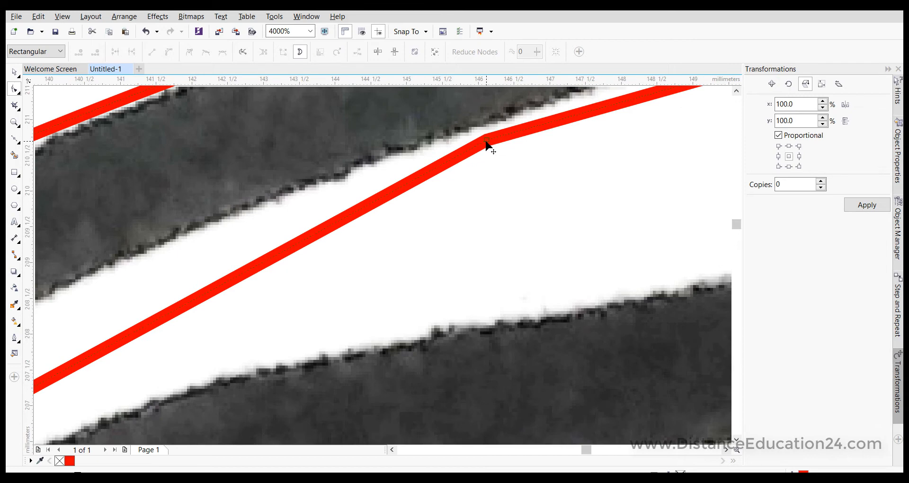
left_click(487, 142)
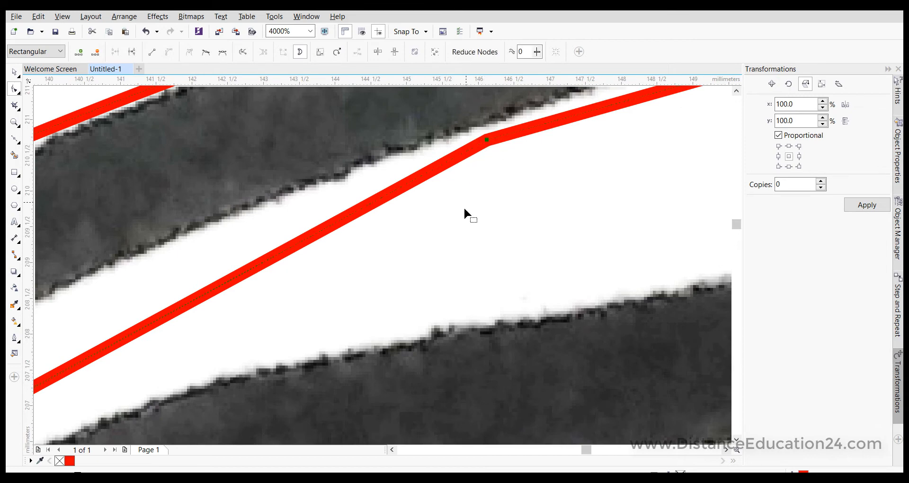
scroll(465, 209, "down", 2)
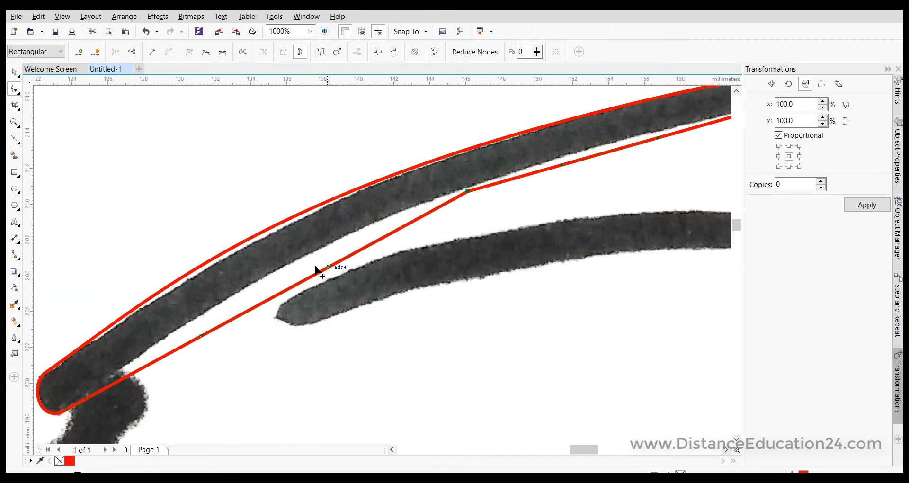
- Fit the outline's lower edge to the stroke by moving the lower middle node toward the loop end and bending its handles
mouse_move(314, 268)
left_mouse_down()
mouse_move(221, 266)
mouse_move(188, 286)
left_mouse_up()
left_click_drag(468, 191, 512, 172)
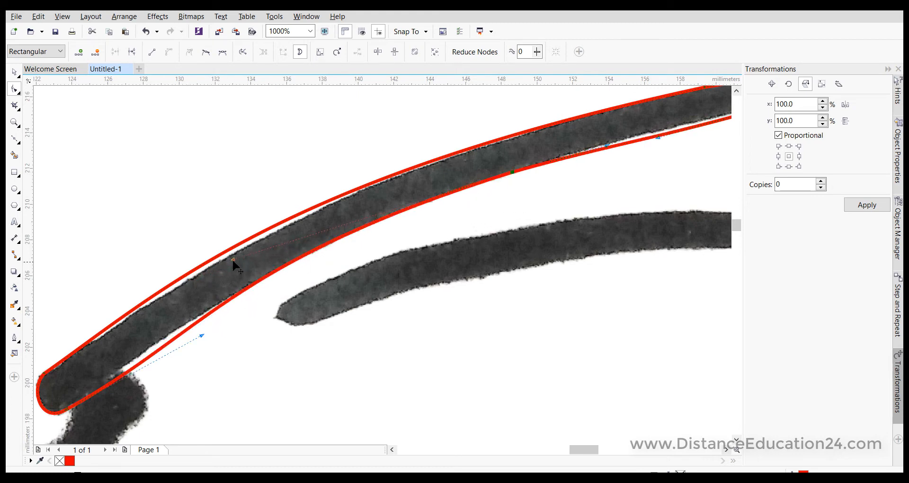
left_click_drag(233, 259, 263, 246)
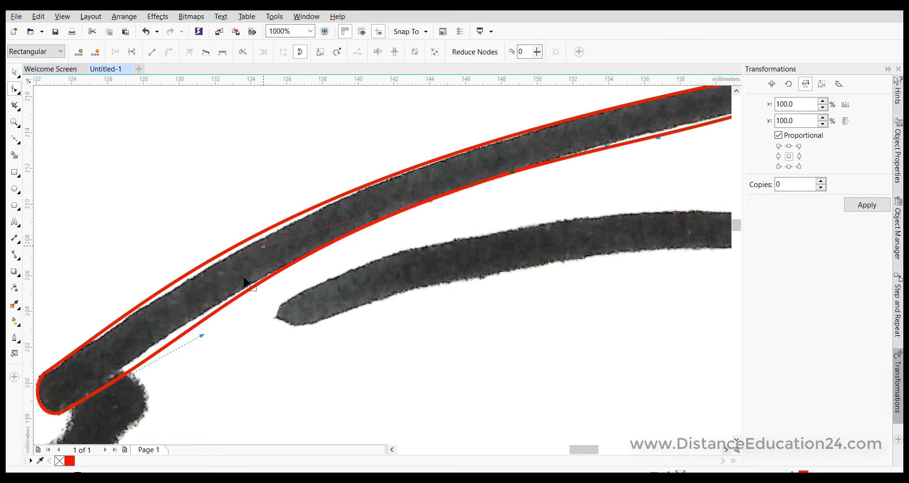
left_click(184, 334)
- Bend the outline's upper edge near the loop-side end with the end node's handle to follow the stroke
scroll(126, 240, "down", 5)
scroll(308, 192, "up", 8)
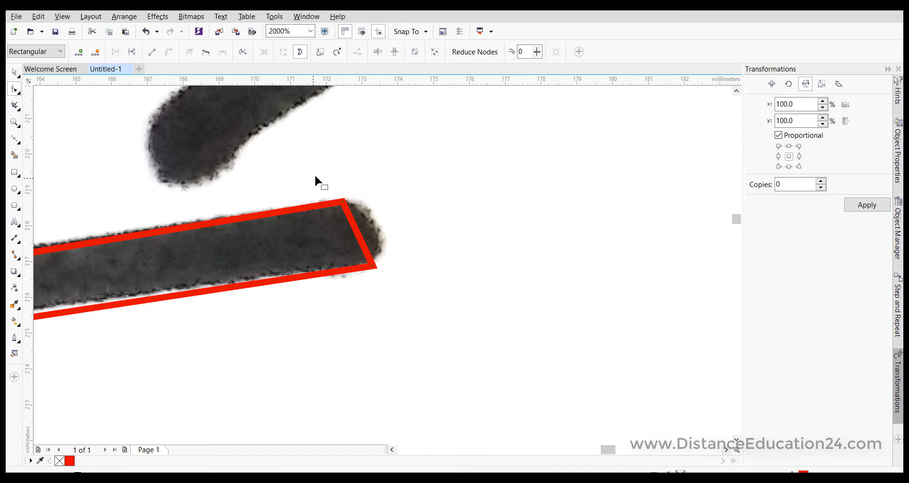
mouse_move(316, 167)
left_mouse_down()
mouse_move(368, 206)
mouse_move(344, 186)
left_mouse_up()
scroll(393, 192, "up", 2)
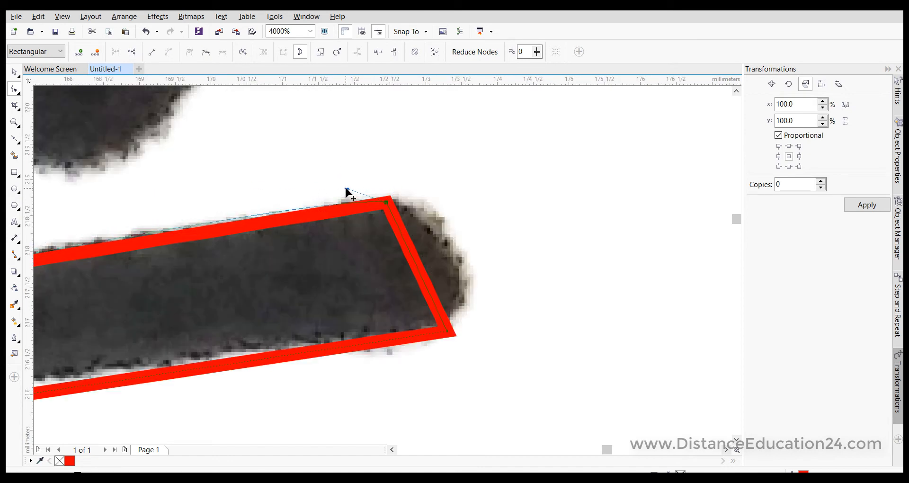
- Convert the loop-side end segment to a curve shaped around the rounded stroke end, and fill the outline Red
left_click(454, 330)
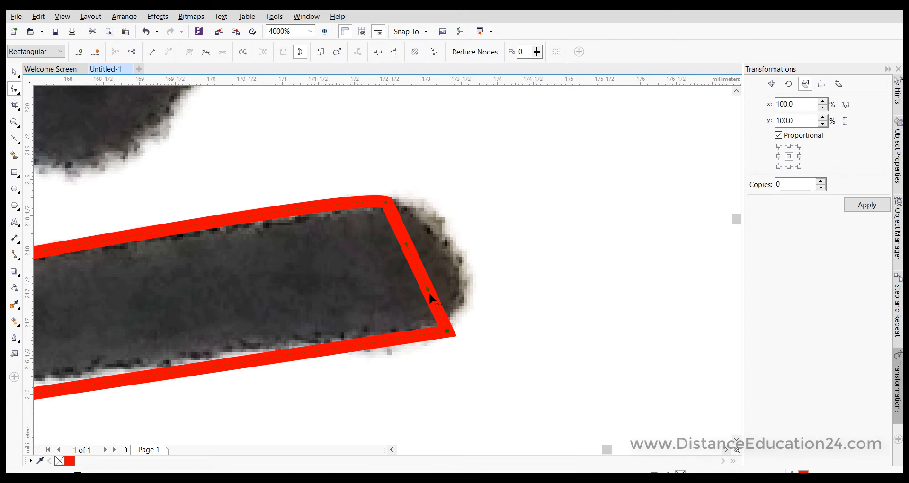
left_click_drag(427, 287, 481, 230)
left_click_drag(499, 224, 499, 223)
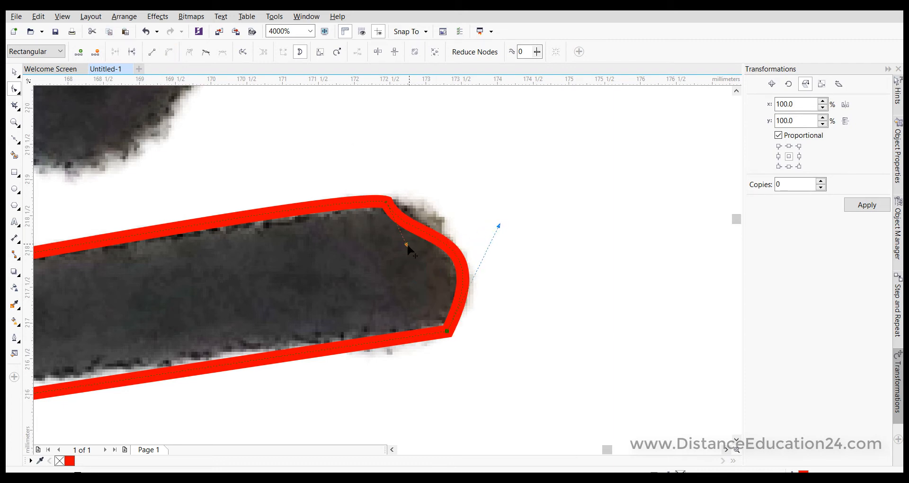
left_click(416, 230)
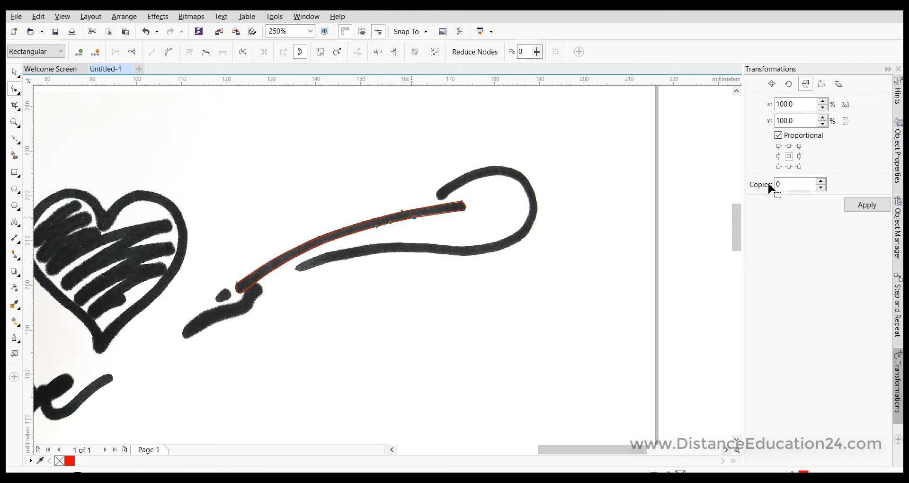
left_click(906, 251)
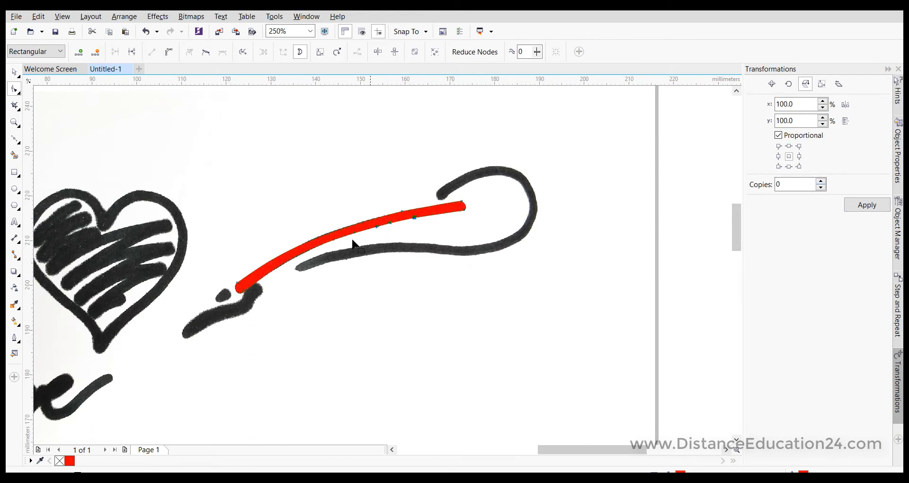
- Draw an ellipse about 3.3 by 3.4 mm over the small dot beside the red stroke and convert it to curves
left_click(14, 190)
scroll(216, 318, "up", 5)
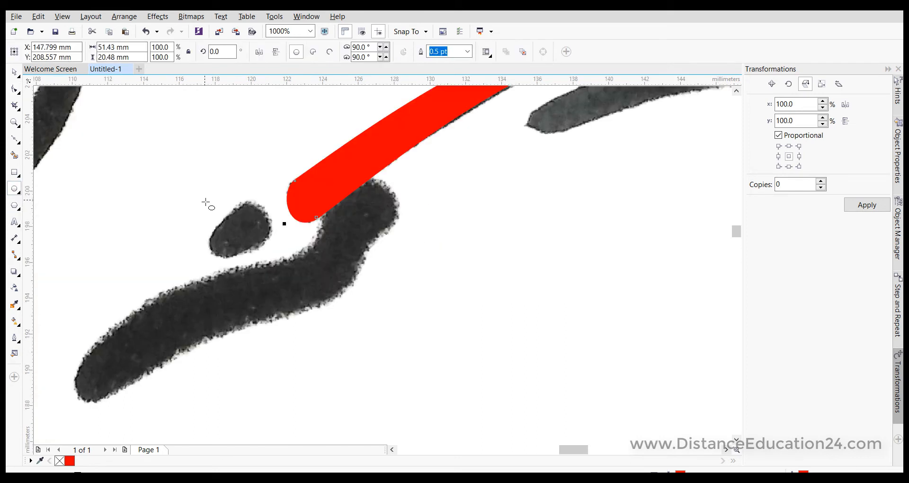
left_click_drag(212, 198, 271, 260)
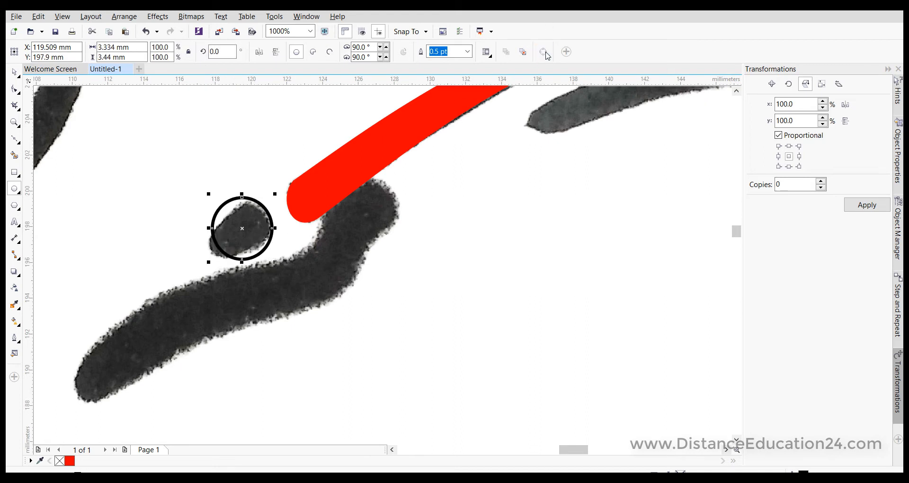
left_click(16, 74)
key("ctrl+q")
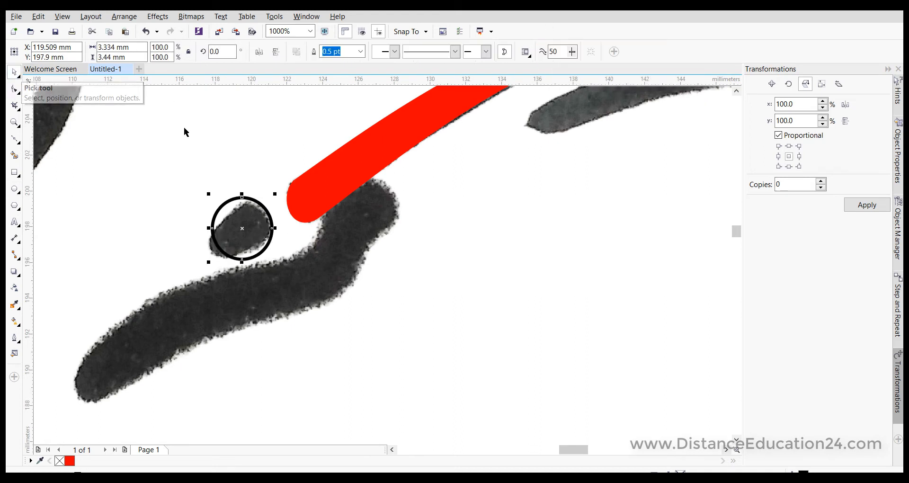
- Move the ellipse's nodes toward the edges of the small dot and color its outline Red (#FF0000)
left_click(232, 205)
key("F10")
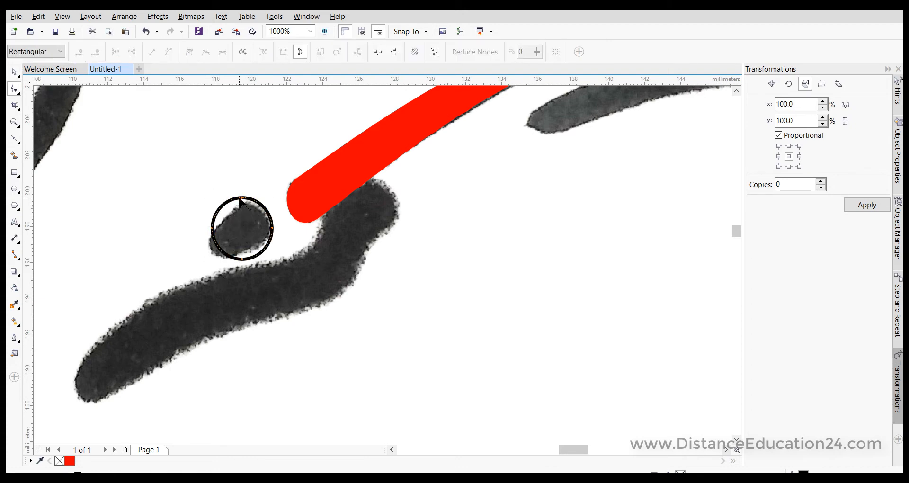
left_click(242, 205)
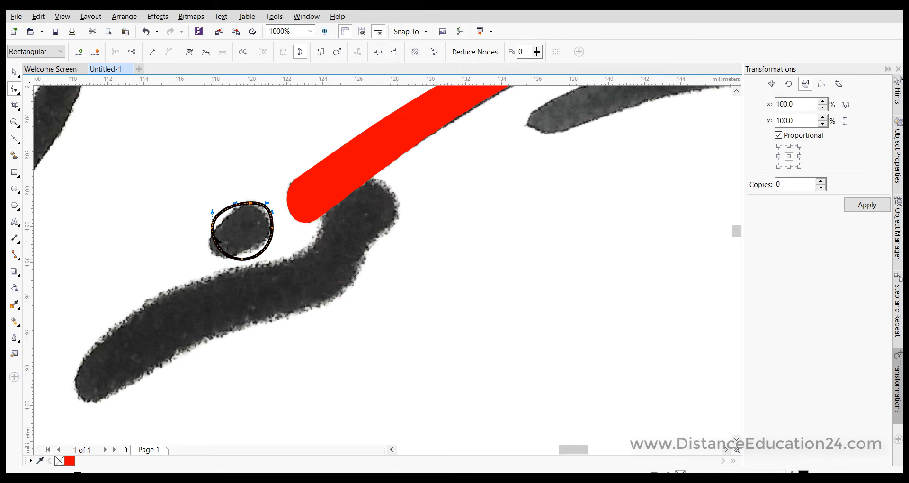
left_click_drag(212, 228, 209, 243)
scroll(215, 244, "up", 1)
scroll(214, 245, "up", 2)
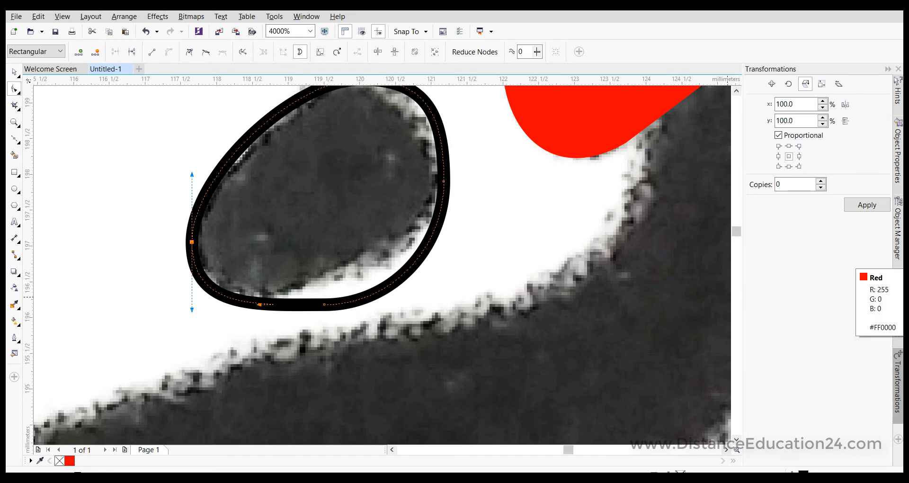
right_click(901, 263)
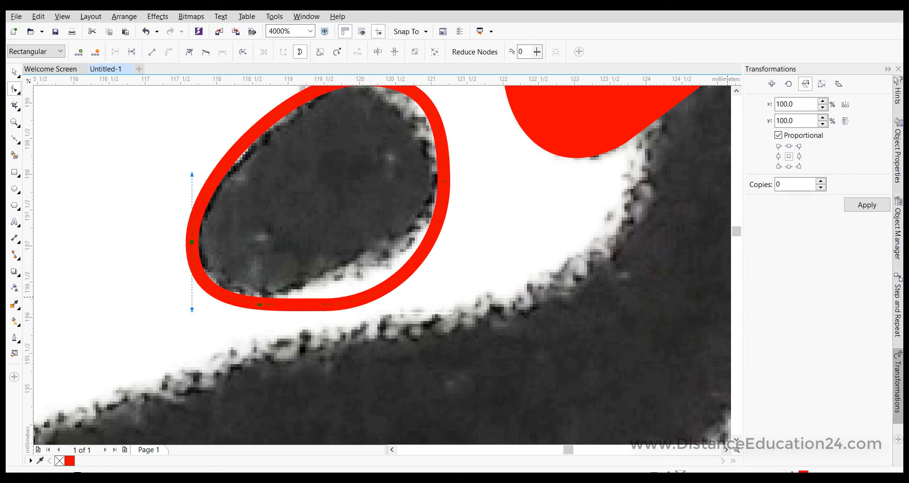
- Fit the lower edge of the red outline to the dot by adjusting its bottom node and the neighboring handles
left_click(260, 303)
double_click(261, 303)
left_click_drag(324, 304, 366, 251)
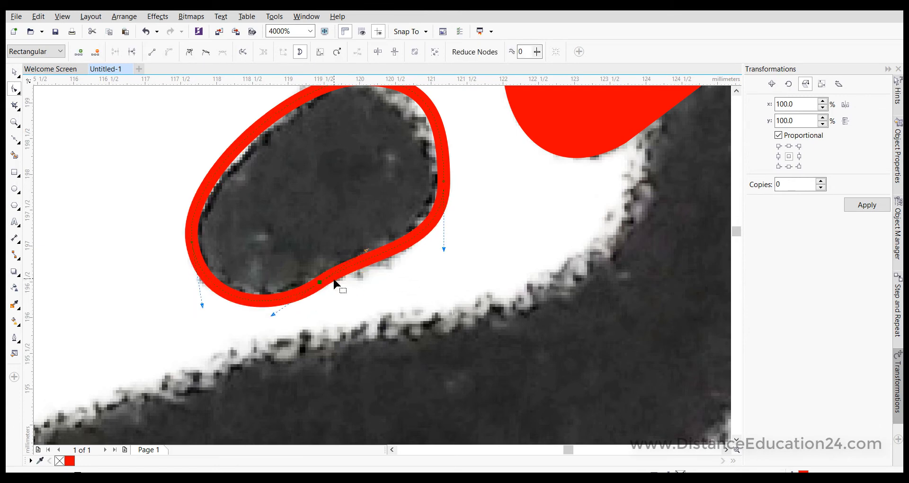
left_click_drag(320, 283, 332, 276)
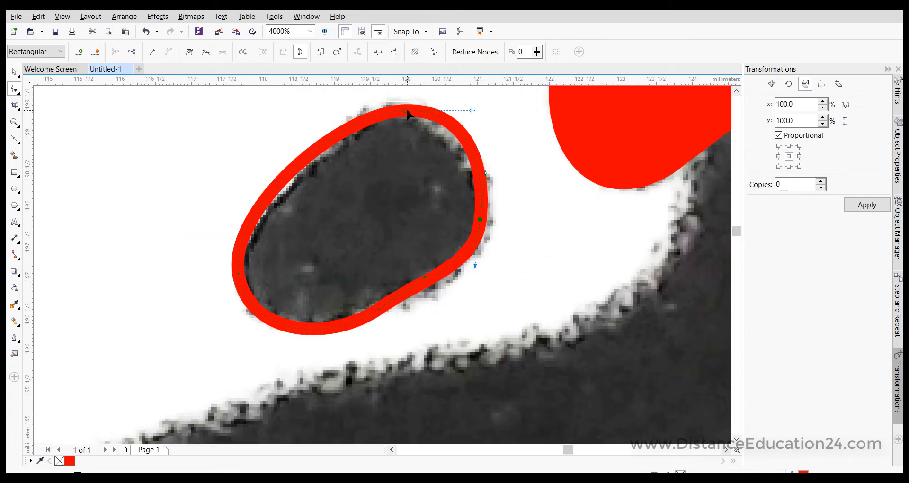
- Refine the nodes and handles around the dot's outline to match its shape, and fill it Red (#FF0000)
mouse_move(404, 109)
left_mouse_down()
mouse_move(394, 117)
mouse_move(392, 106)
left_mouse_up()
left_click_drag(228, 210, 268, 200)
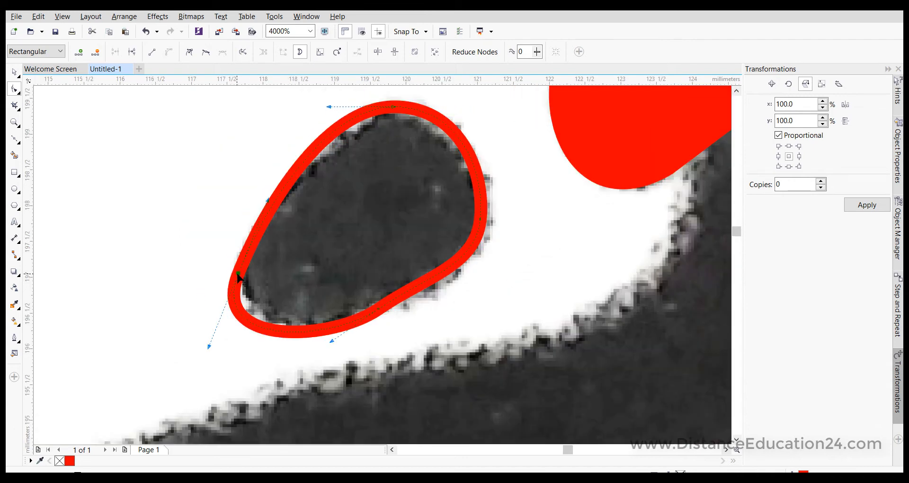
left_click_drag(239, 274, 248, 260)
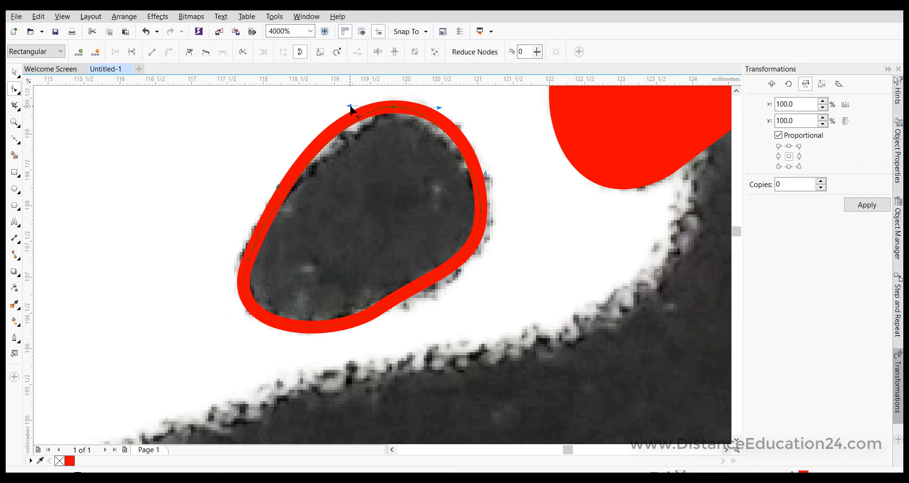
left_click(393, 107)
left_click_drag(480, 219, 488, 214)
left_click_drag(378, 308, 378, 301)
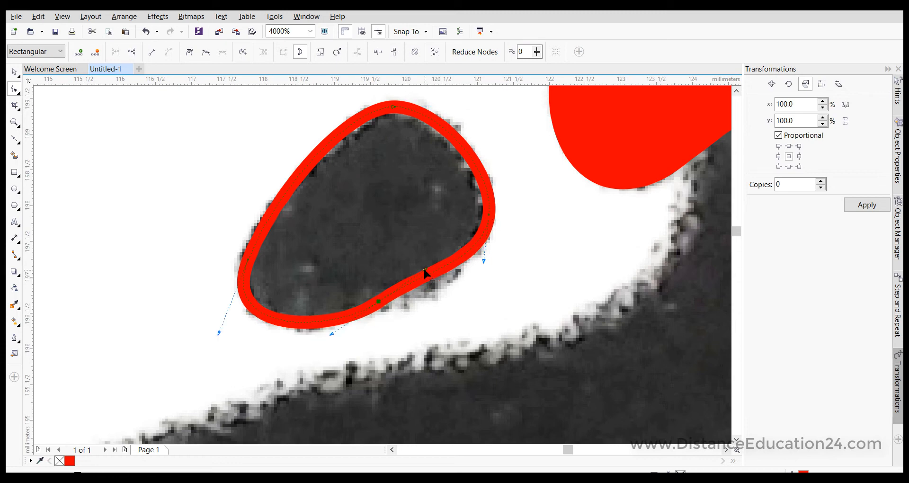
scroll(274, 244, "down", 2)
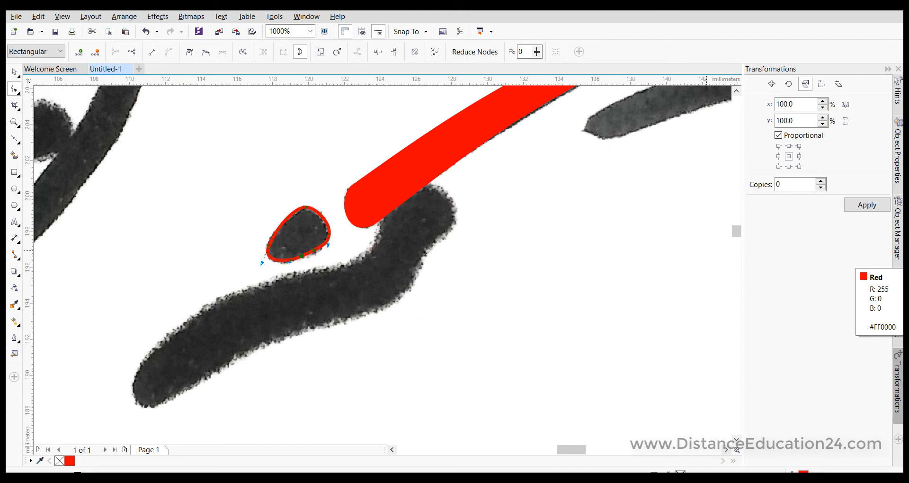
left_click(900, 267)
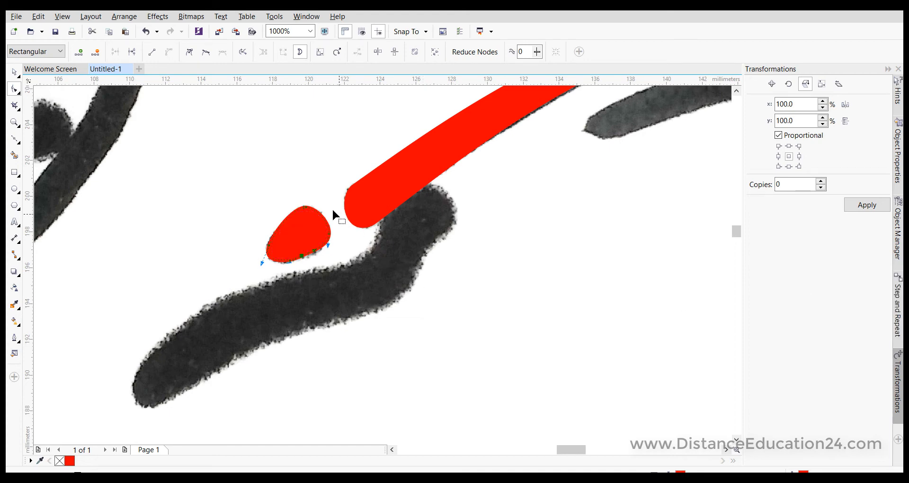
- Draw a red-outlined ellipse about 11.1 by 4.5 mm over the thick stroke below the dot and convert it to curves
scroll(283, 296, "down", 2)
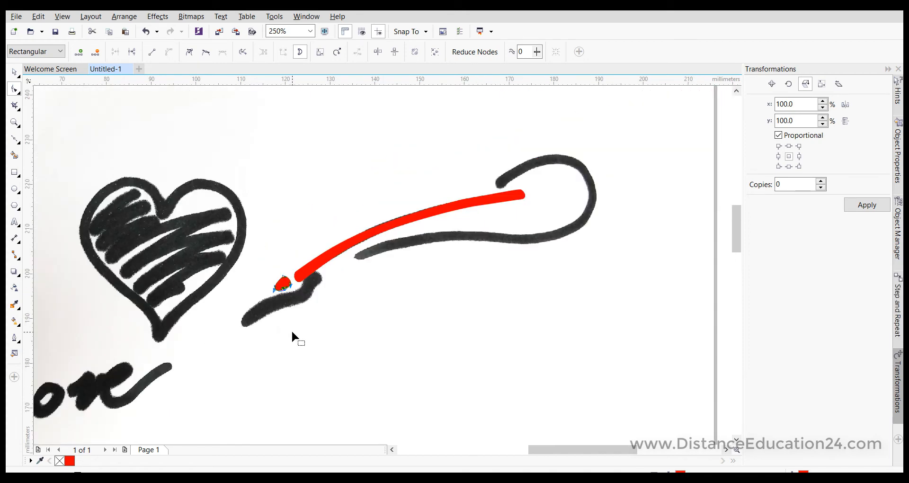
scroll(291, 329, "up", 2)
key("F7")
left_click_drag(115, 196, 316, 283)
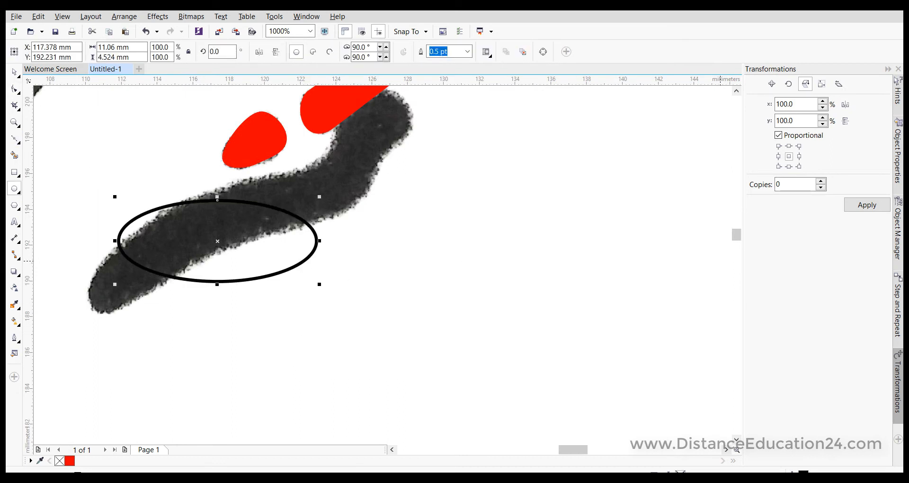
right_click(901, 267)
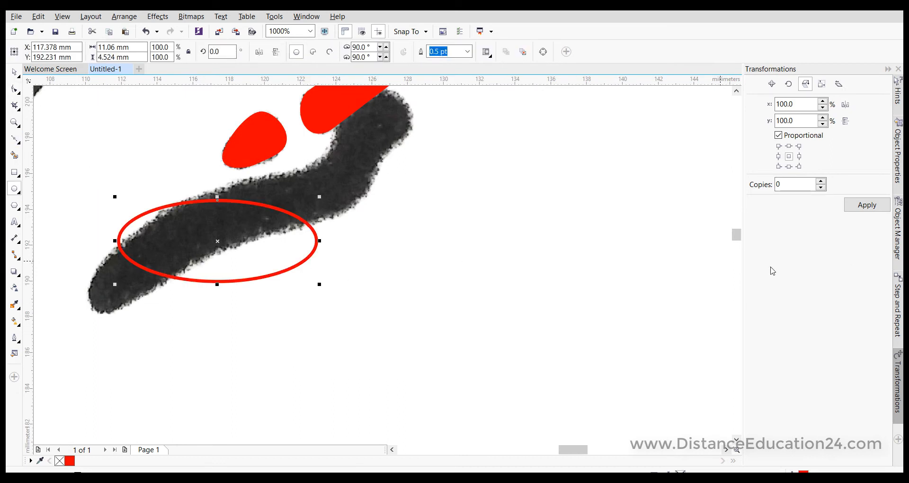
left_click(544, 52)
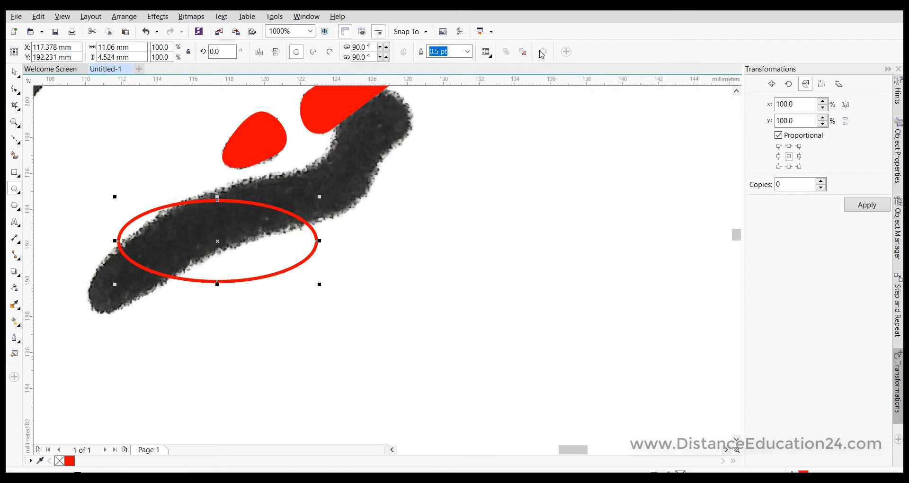
- Move the ellipse's four nodes onto the ends and edges of the thick stroke and swing the lower-end node's handle along it
left_click(14, 89)
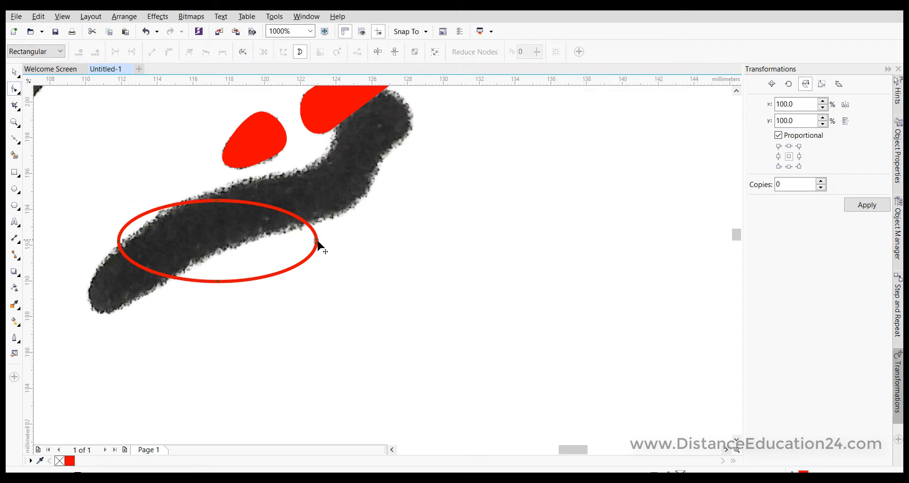
left_click_drag(317, 242, 413, 122)
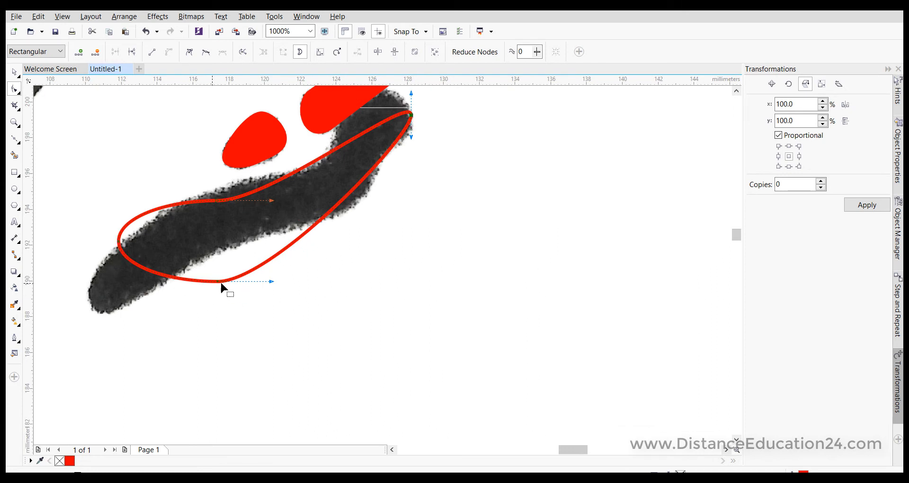
left_click_drag(220, 283, 371, 233)
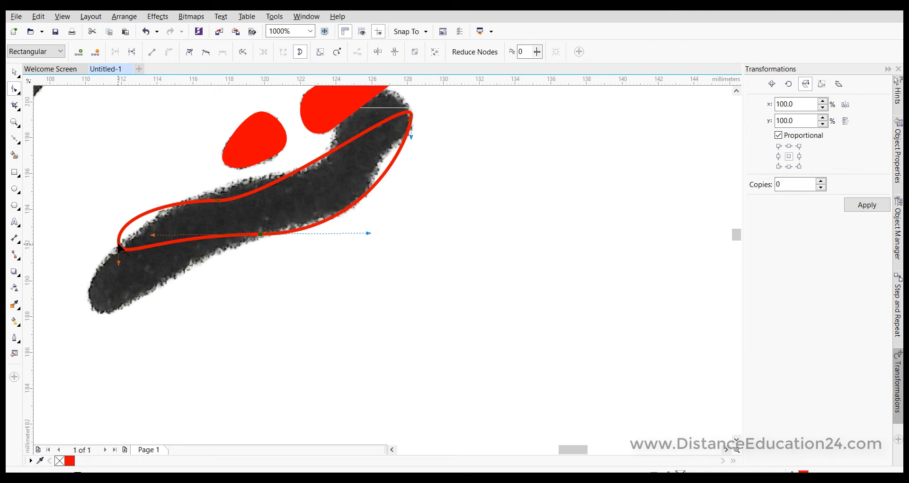
mouse_move(119, 245)
left_mouse_down()
mouse_move(93, 308)
mouse_move(70, 249)
left_mouse_up()
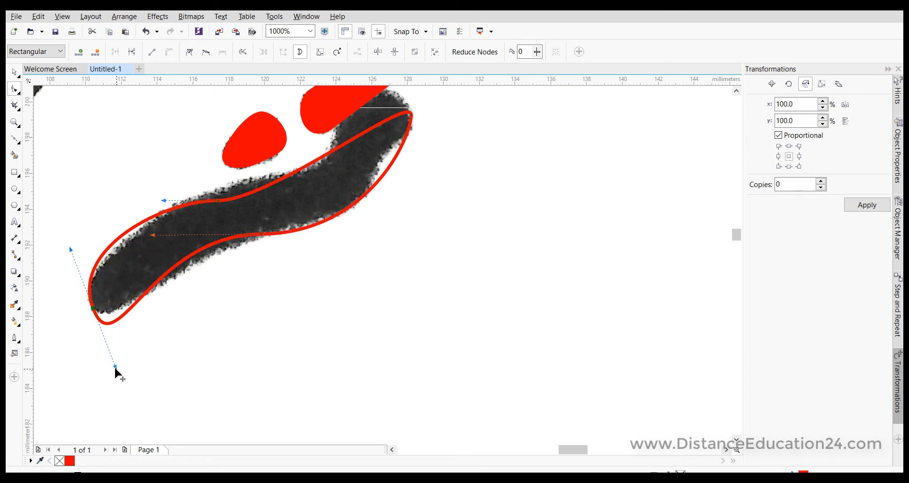
left_click_drag(115, 366, 146, 319)
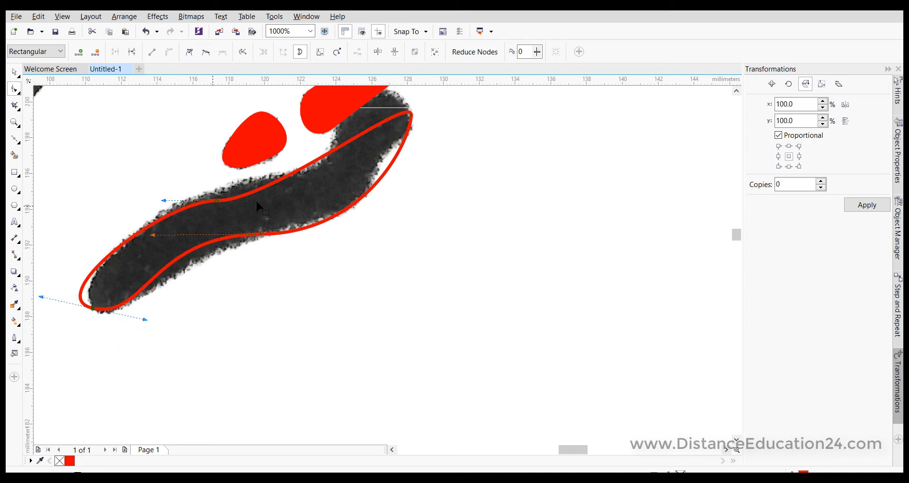
left_click_drag(217, 200, 264, 178)
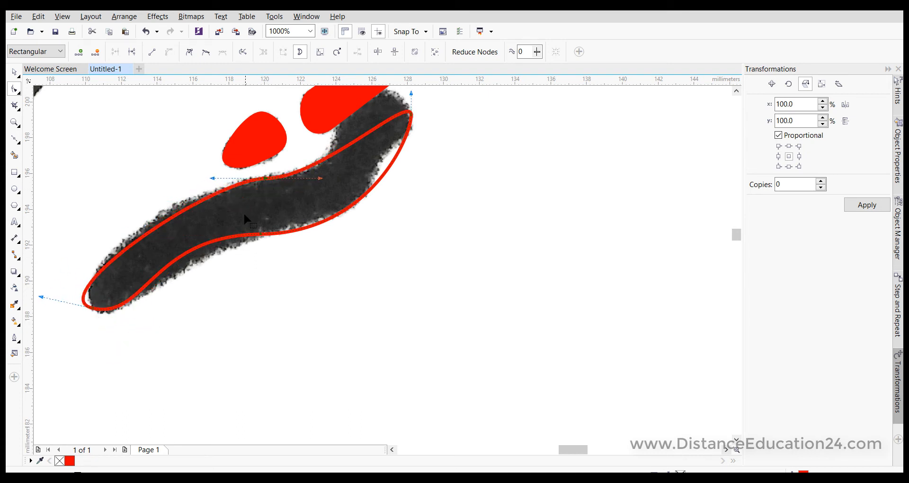
- Fit the outline to the stroke's lower end by repositioning its node, making it a cusp and adjusting the handles around it
left_click_drag(93, 308, 104, 310)
left_click_drag(53, 298, 45, 257)
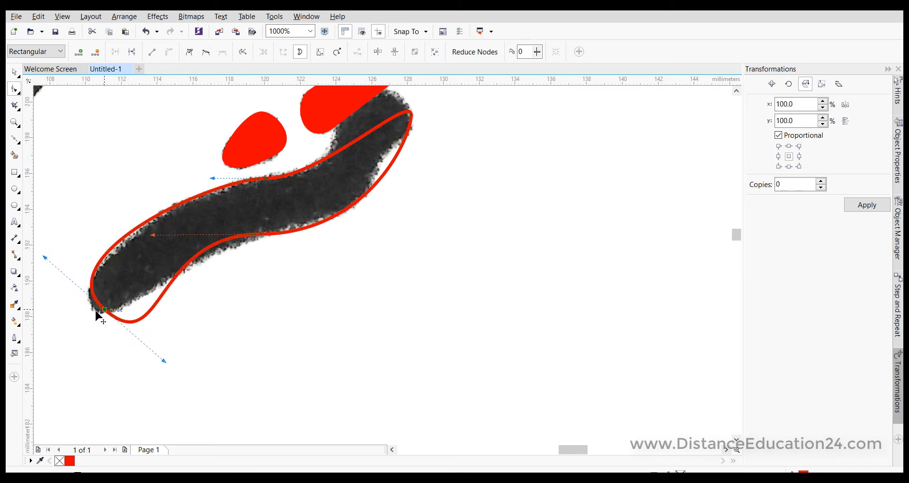
left_click_drag(101, 311, 90, 314)
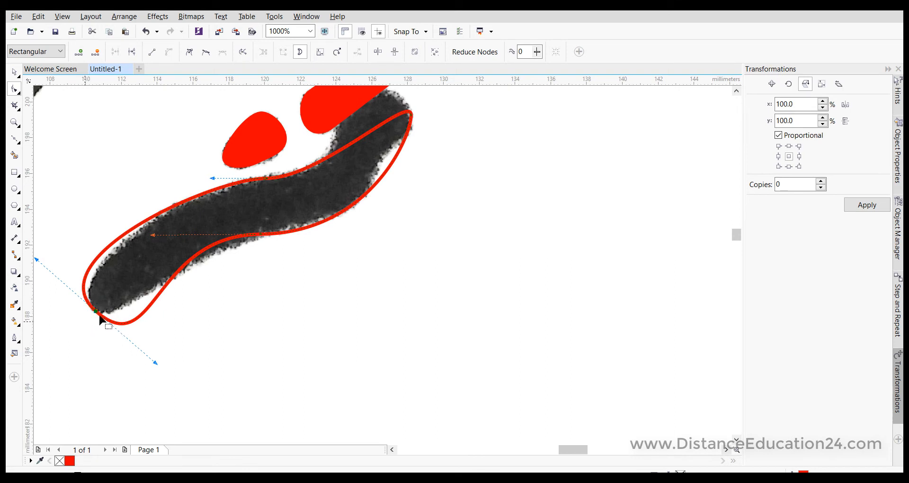
left_click_drag(81, 365, 122, 287)
left_click(189, 52)
left_click_drag(156, 363, 182, 312)
left_click_drag(96, 313, 102, 311)
scroll(47, 265, "left", 2)
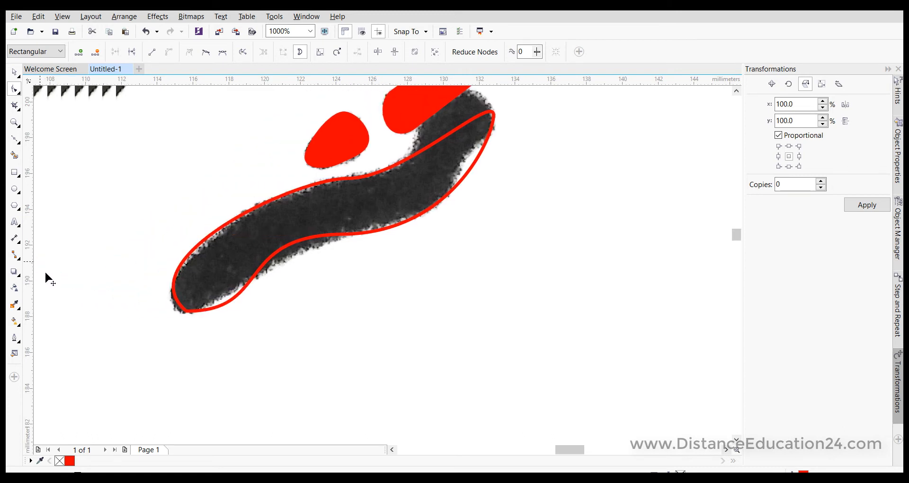
left_click_drag(46, 273, 127, 284)
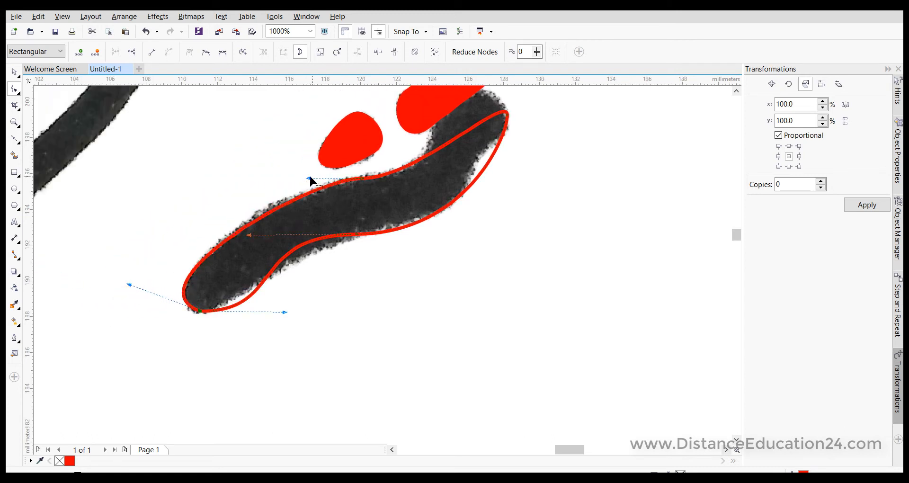
left_click_drag(309, 179, 274, 178)
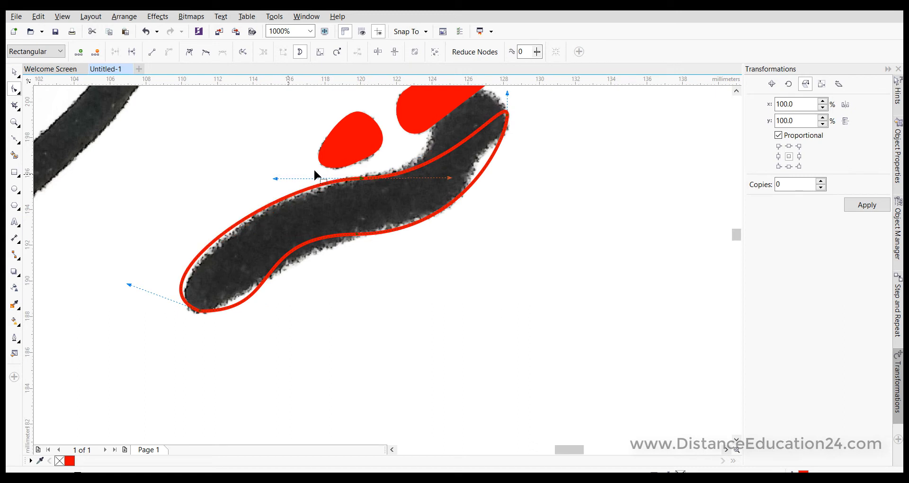
- Shape the outline around the stroke's upper end by adjusting the end node's handles and the lower-edge node's handle
left_click(507, 115)
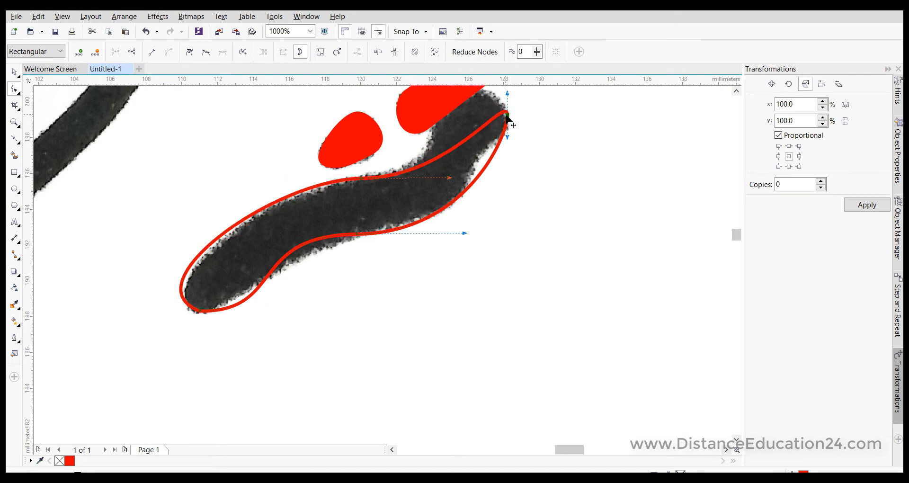
left_click(469, 133)
left_click_drag(468, 134, 456, 98)
mouse_move(405, 178)
left_mouse_down()
mouse_move(475, 153)
mouse_move(459, 156)
left_mouse_up()
left_click(467, 192)
left_click_drag(465, 232, 496, 230)
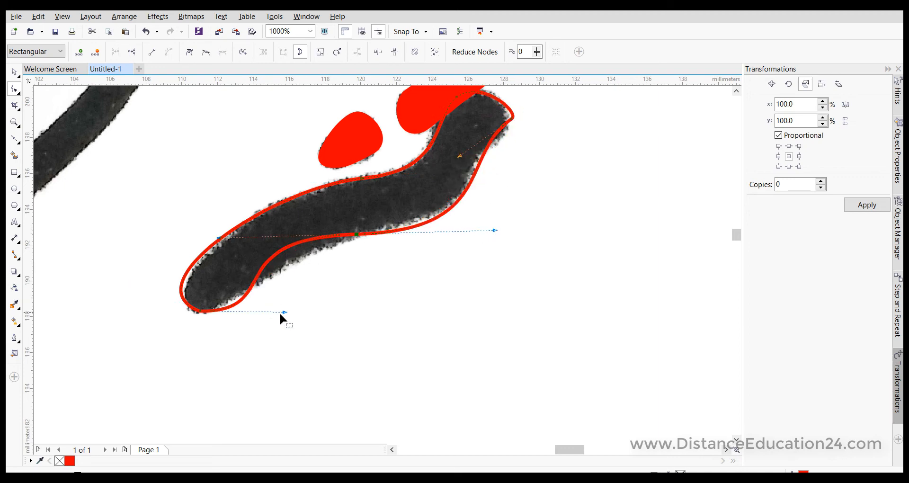
- Make the lower-edge node a cusp and refine its handles, along with those at the lower end and upper edge, to follow the stroke
left_click_drag(283, 312, 265, 302)
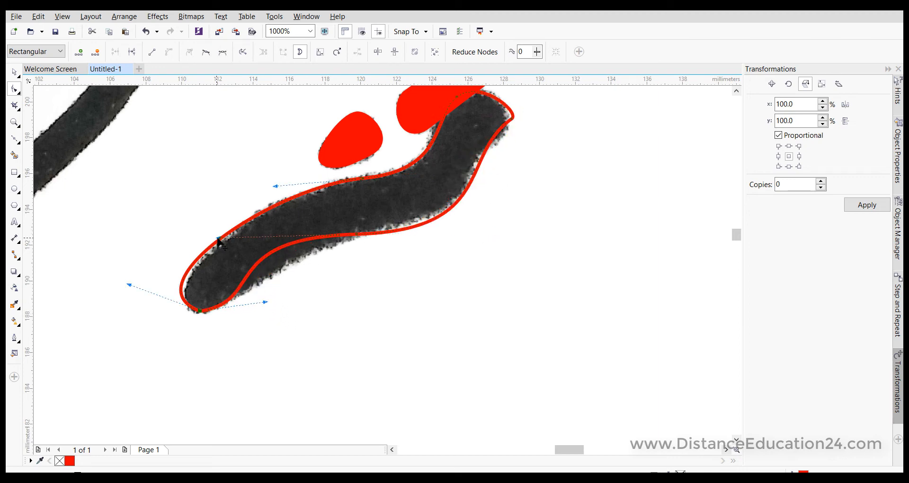
left_click_drag(218, 238, 291, 239)
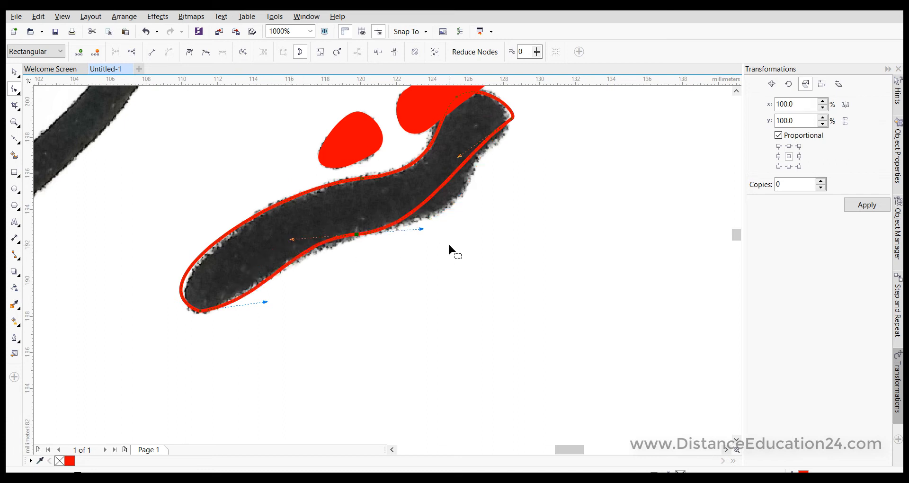
left_click(357, 234)
left_click(188, 51)
left_click_drag(421, 230, 491, 217)
left_click(202, 311)
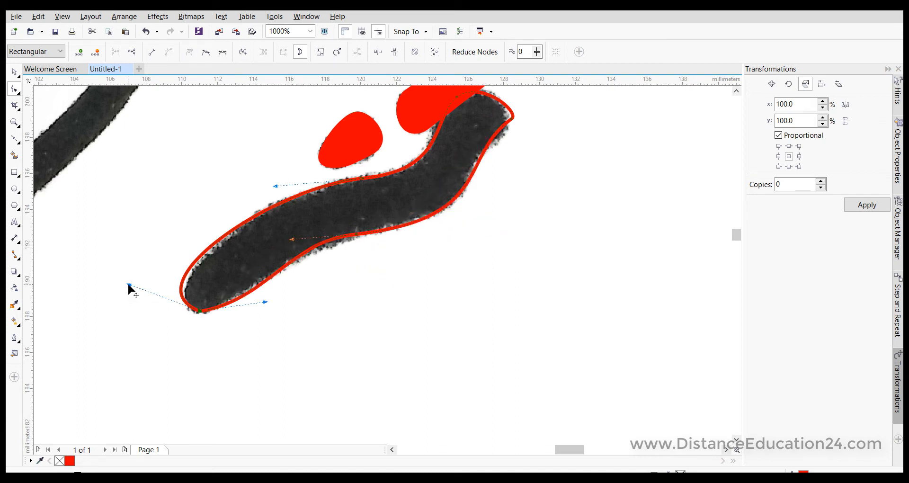
left_click_drag(129, 286, 146, 298)
left_click_drag(275, 186, 266, 178)
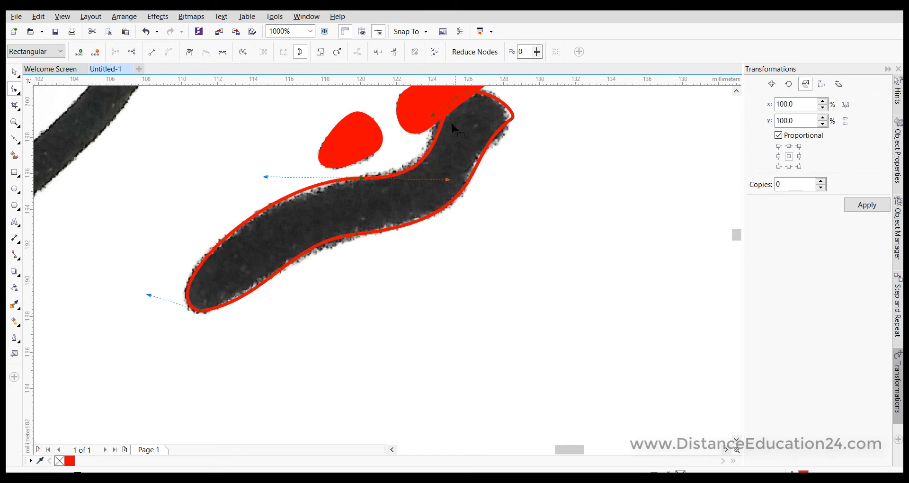
- Bend the outline's lower edge near the stroke's lower end and fill the shape red
scroll(420, 232, "down", 2)
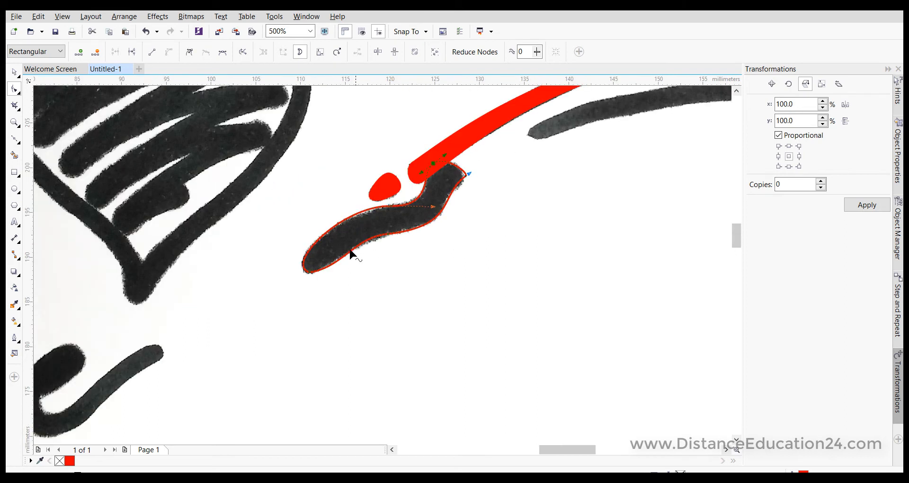
left_click(311, 274)
left_click_drag(340, 265, 321, 239)
scroll(338, 308, "down", 2)
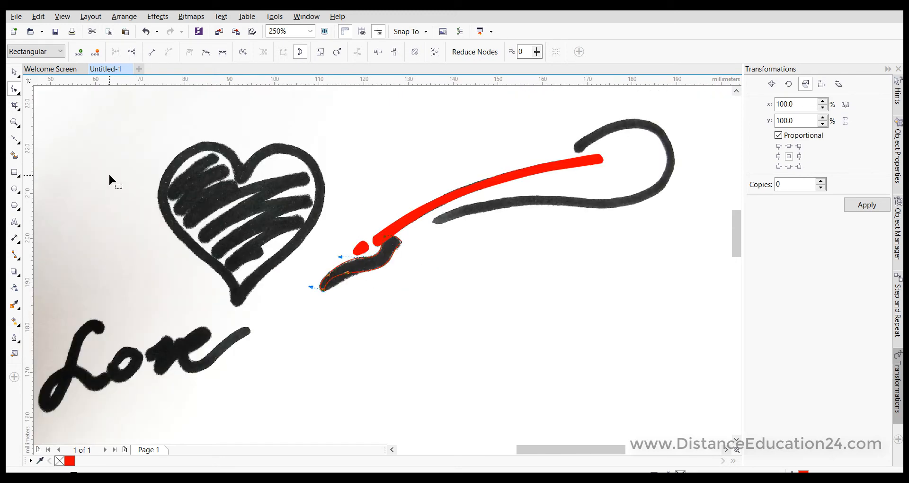
left_click(585, 294)
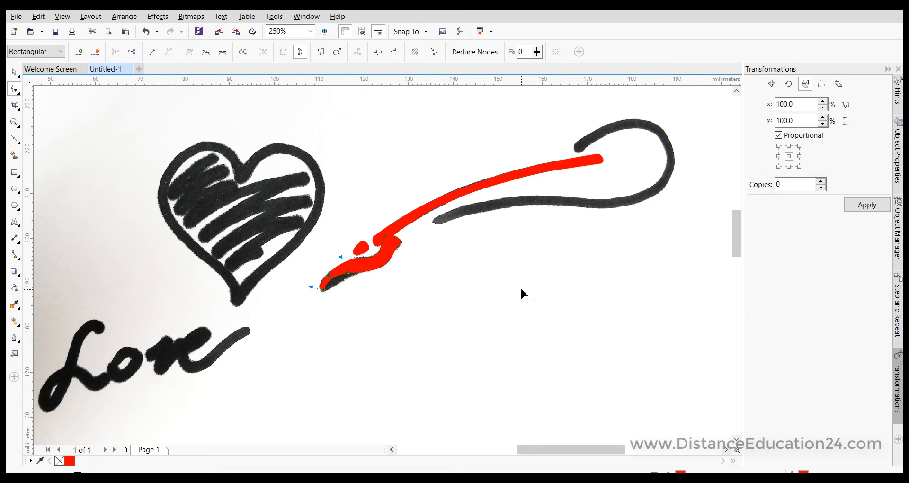
- Start a freehand outline at the tip of the looped stroke and trace its outer edge with straight segments
scroll(277, 280, "down", 2)
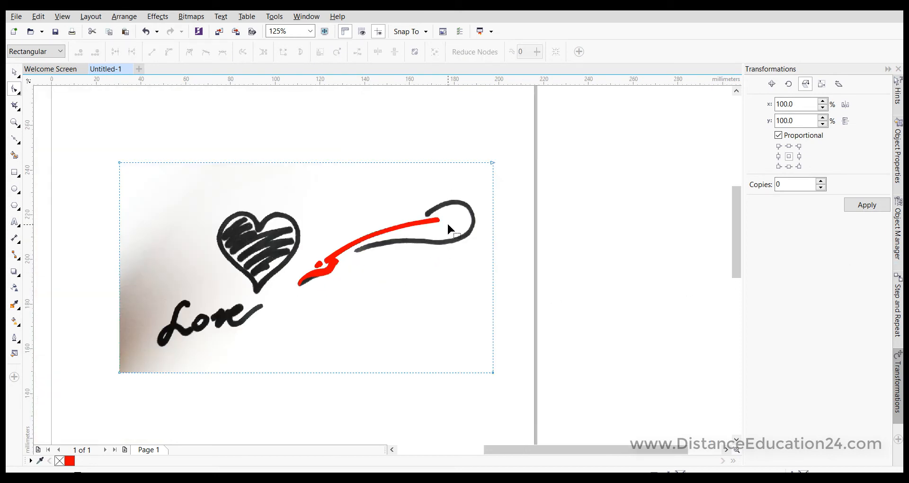
scroll(447, 223, "up", 2)
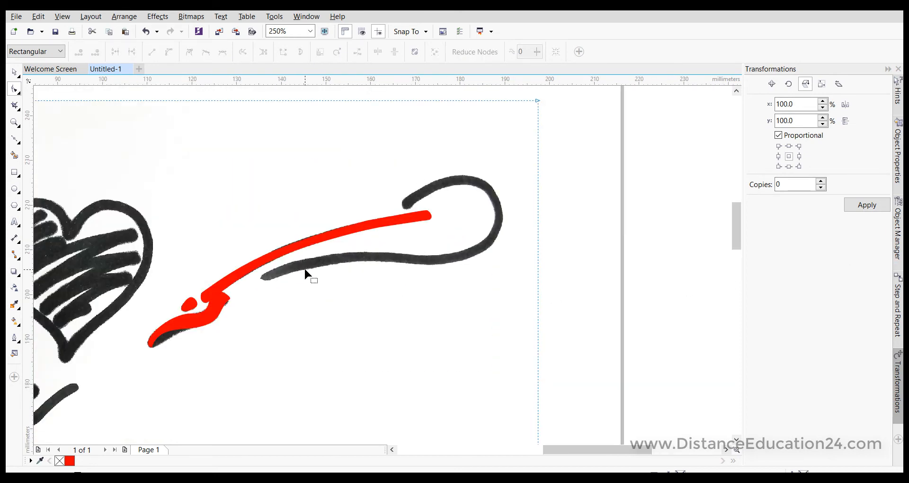
left_click(17, 72)
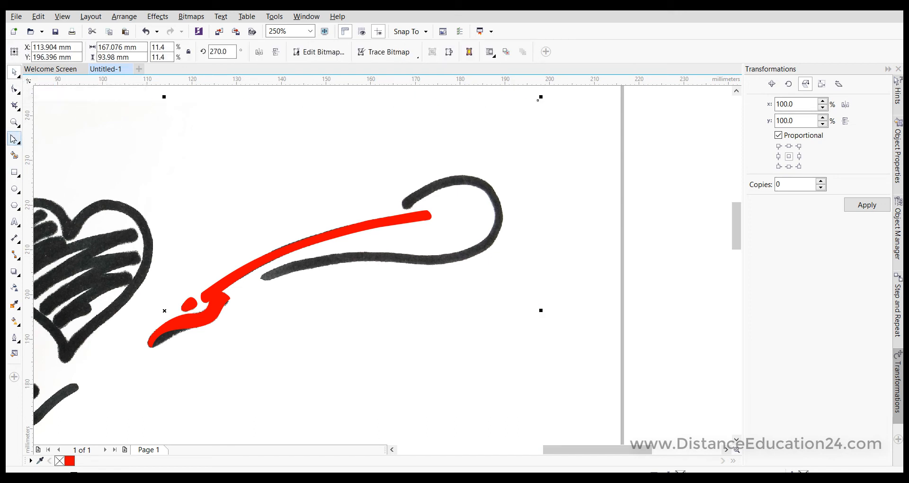
left_click(17, 144)
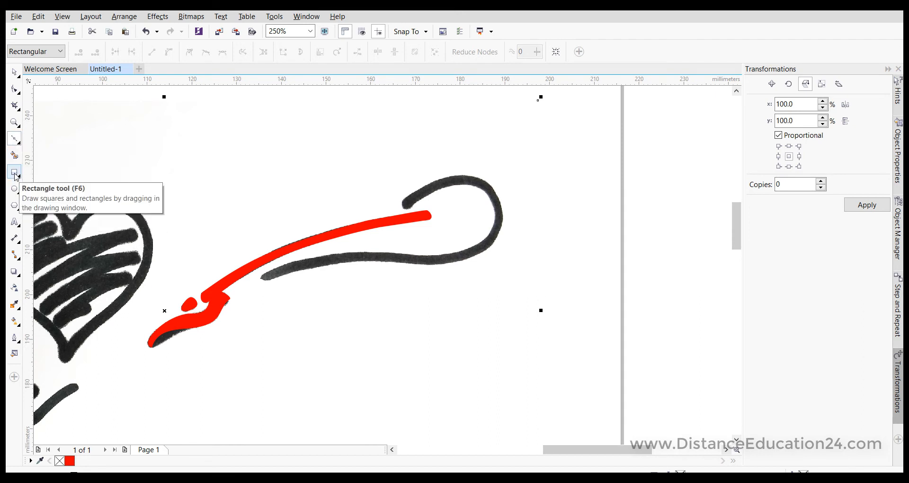
scroll(405, 207, "up", 2)
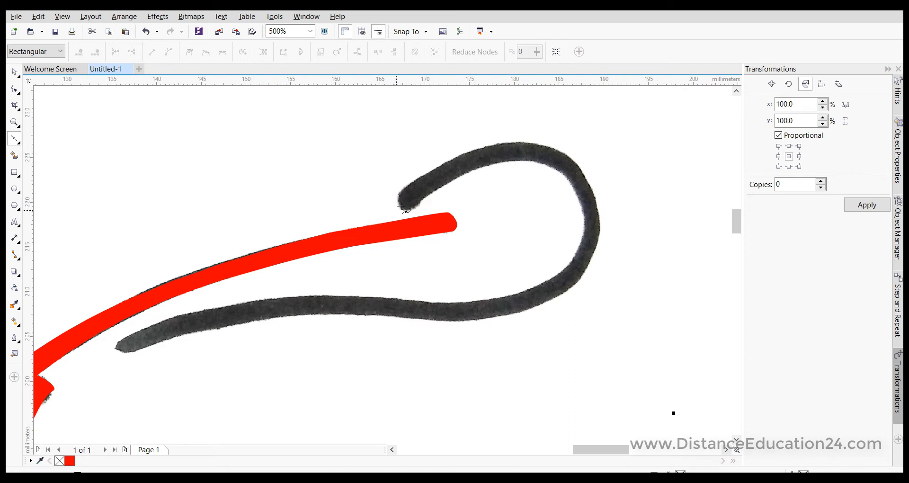
left_click(398, 193)
left_click(469, 152)
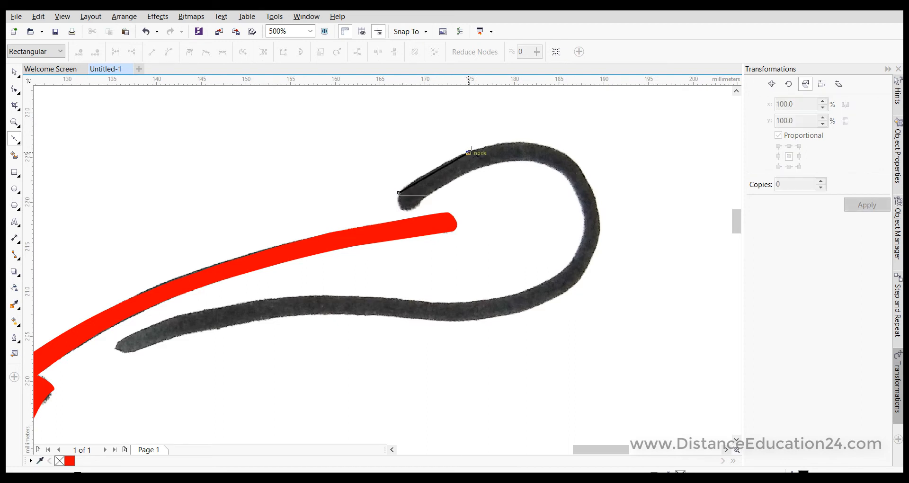
left_click(565, 151)
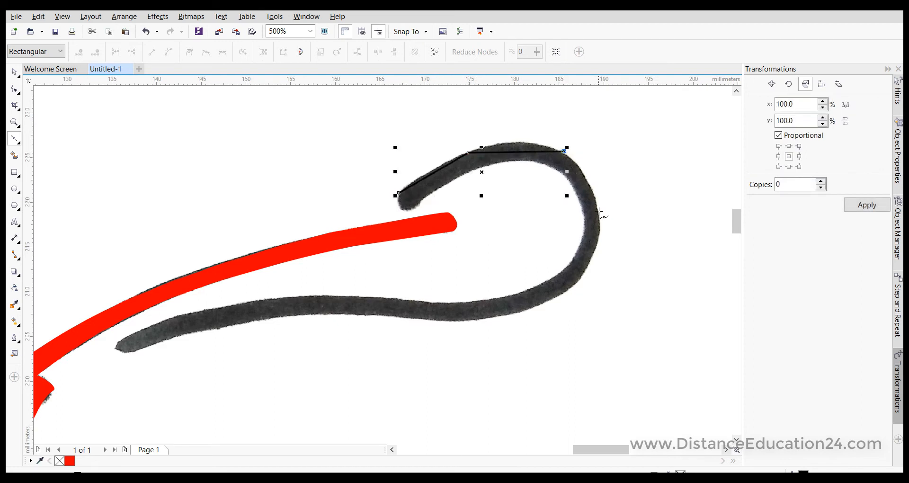
left_click(599, 227)
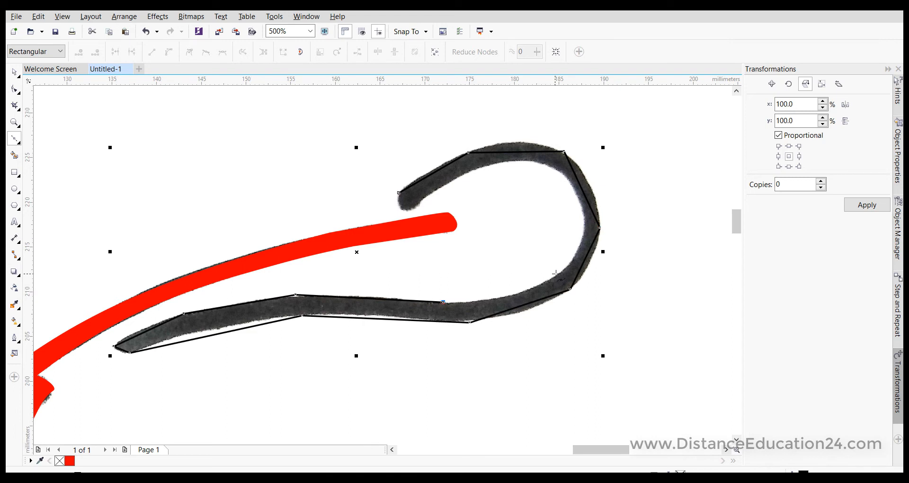
- Trace the loop's inner edge with straight segments and close the outline at its starting point
left_click(558, 274)
left_click(558, 176)
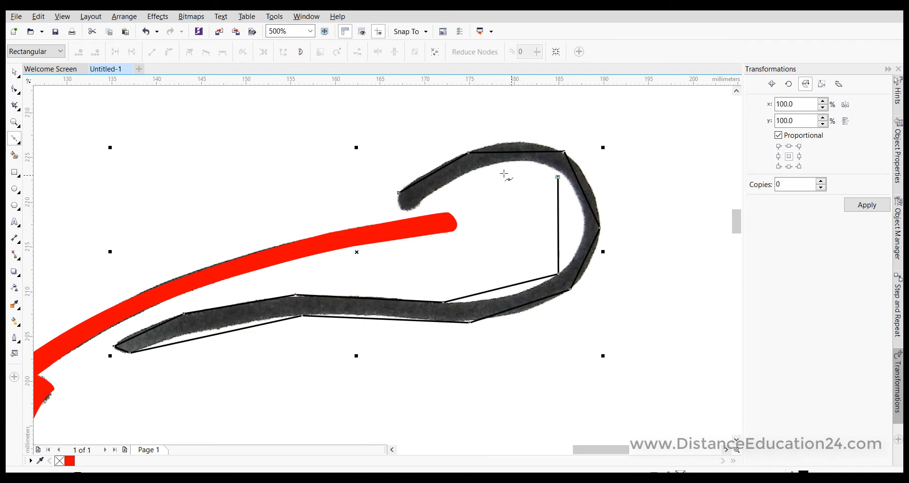
left_click(489, 170)
left_click(407, 210)
left_click(398, 194)
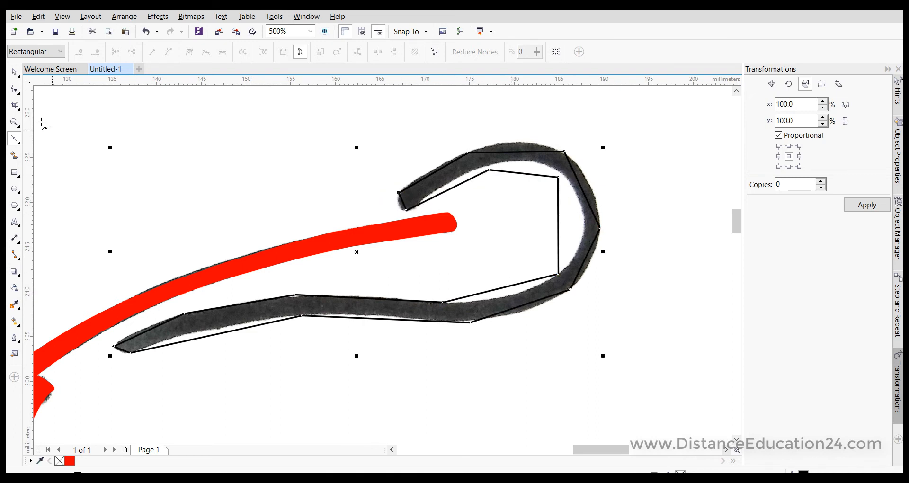
- Pull two nodes on the loop's upper outer edge outward and color the outline red
left_click(15, 89)
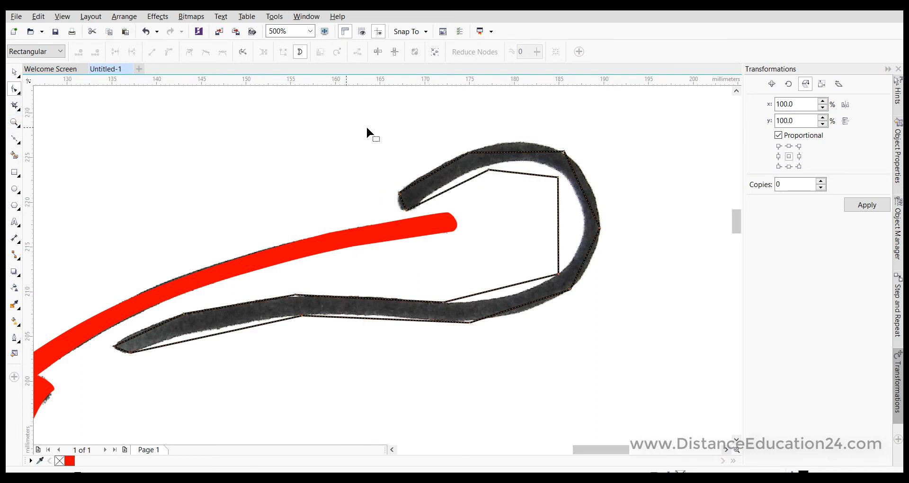
left_click_drag(397, 108, 509, 163)
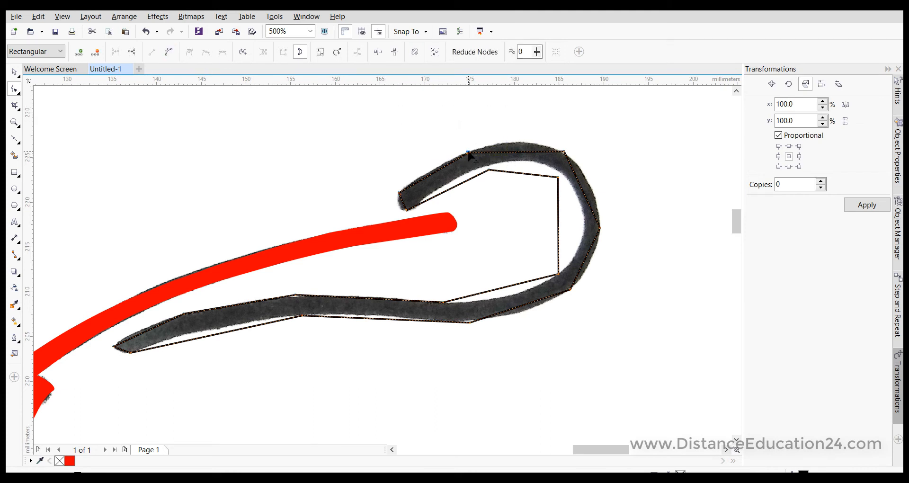
left_click_drag(469, 154, 497, 123)
scroll(457, 119, "up", 2)
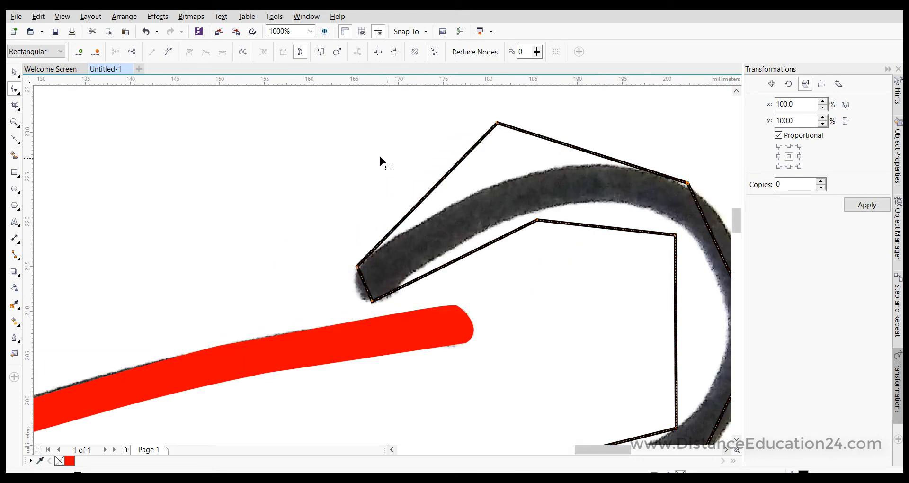
scroll(379, 159, "down", 3)
scroll(419, 157, "up", 2)
right_click(905, 252)
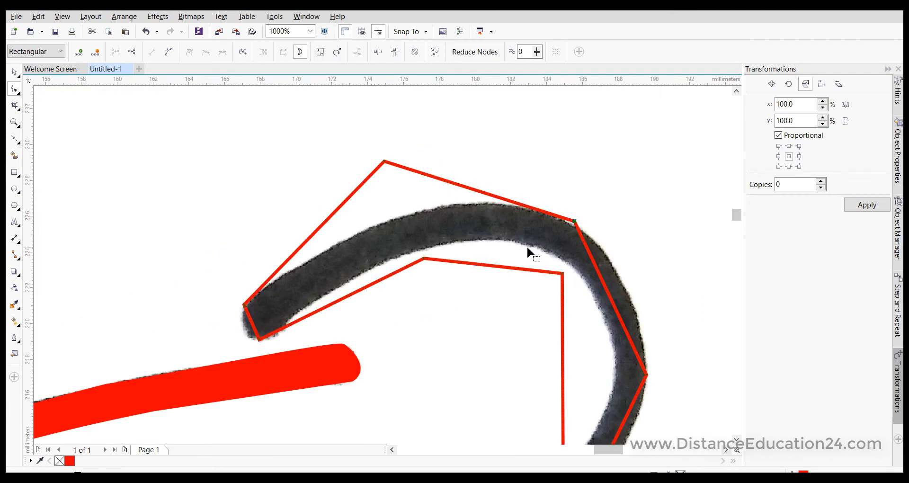
mouse_move(574, 221)
left_mouse_down()
mouse_move(577, 202)
mouse_move(578, 214)
left_mouse_up()
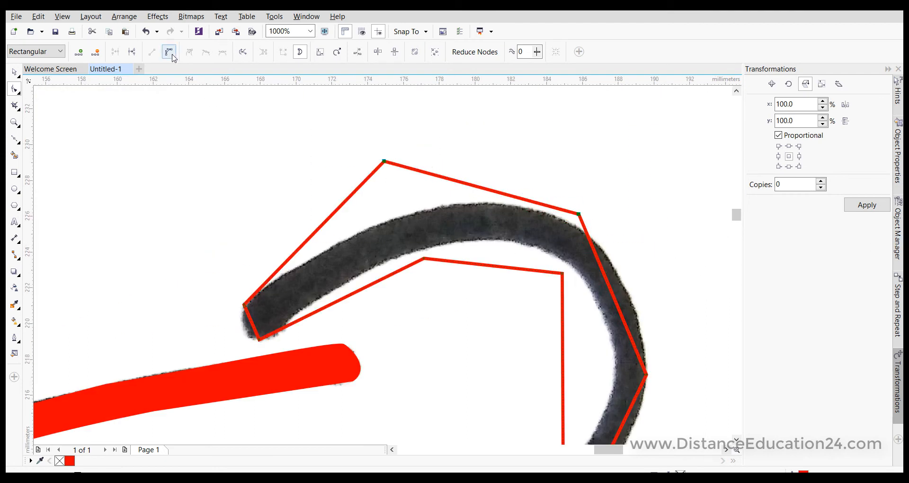
- Convert the selected upper outline segments to curves and bend the right part around the loop's outer edge, moving its node down the stroke
left_click(168, 51)
left_click_drag(449, 179, 456, 143)
left_click_drag(515, 197, 542, 147)
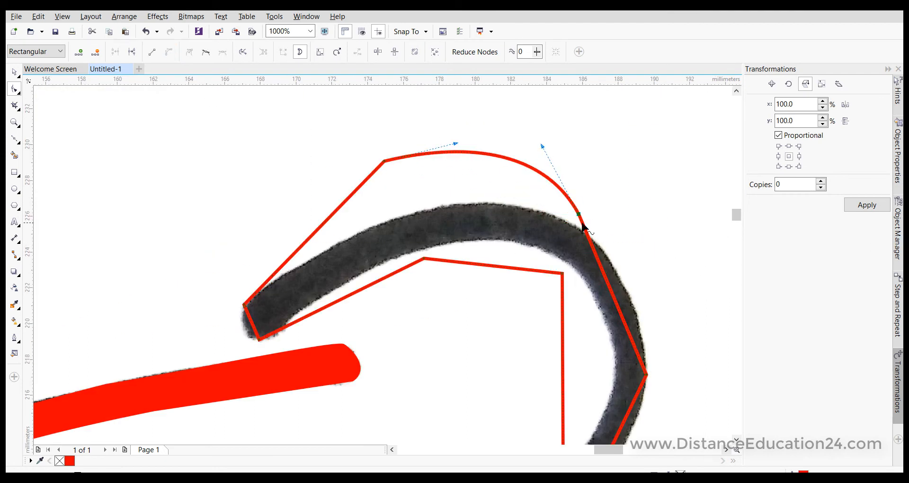
left_click_drag(579, 215, 635, 309)
left_click_drag(598, 241, 597, 203)
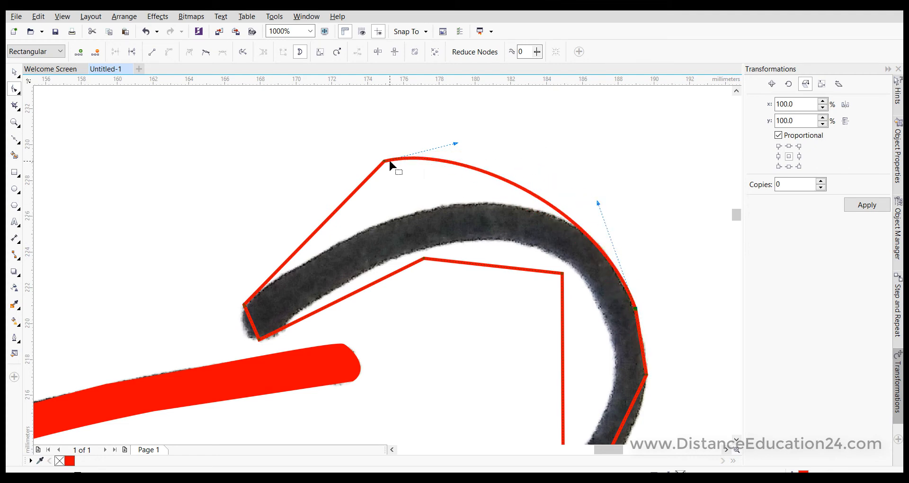
- Move the upper-left node onto the stroke's top edge and curve the outline on both sides of it along the edge
left_click_drag(384, 161, 410, 213)
left_click_drag(481, 194, 509, 187)
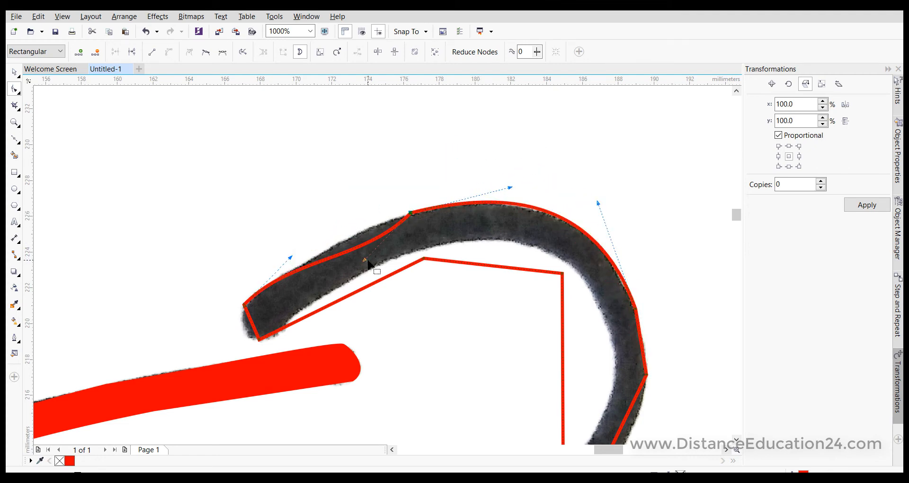
left_click_drag(364, 260, 358, 228)
- Convert the short segment at the stroke's upper tip to a curve and shape it and its end nodes around the rounded tip
left_click_drag(212, 284, 253, 311)
left_click_drag(286, 354, 286, 355)
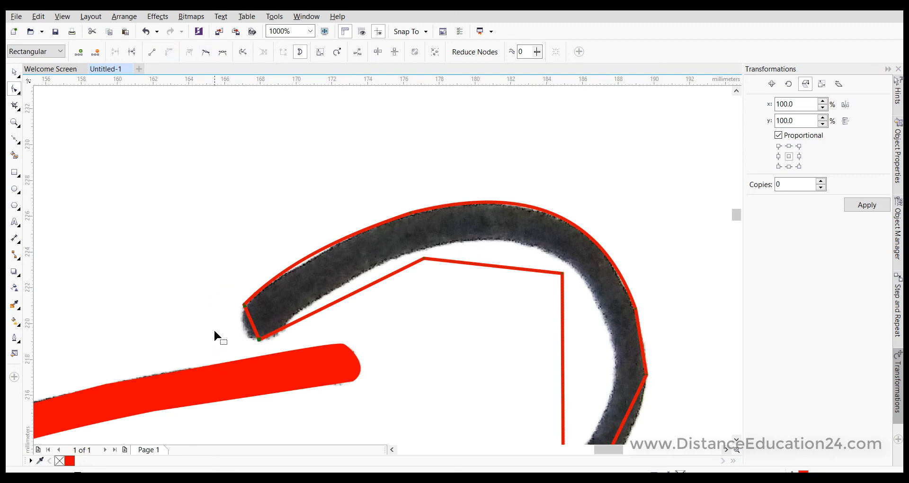
scroll(214, 331, "up", 2)
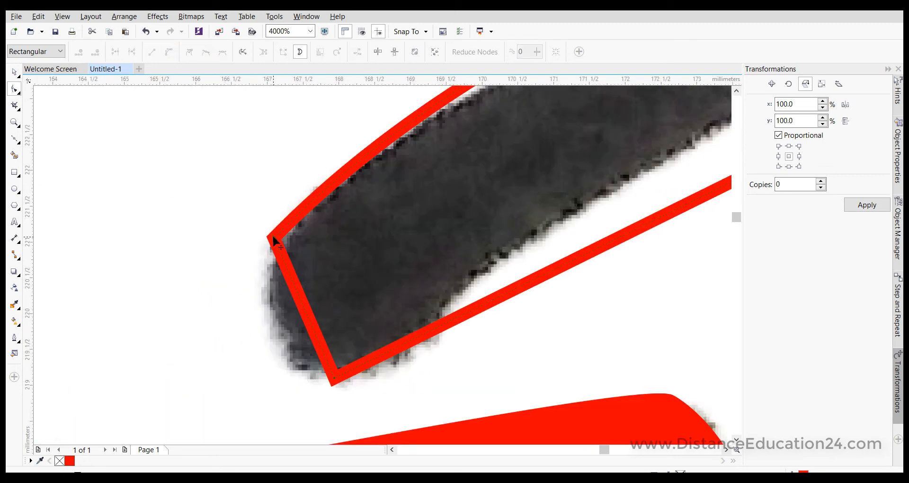
left_click_drag(273, 237, 233, 273)
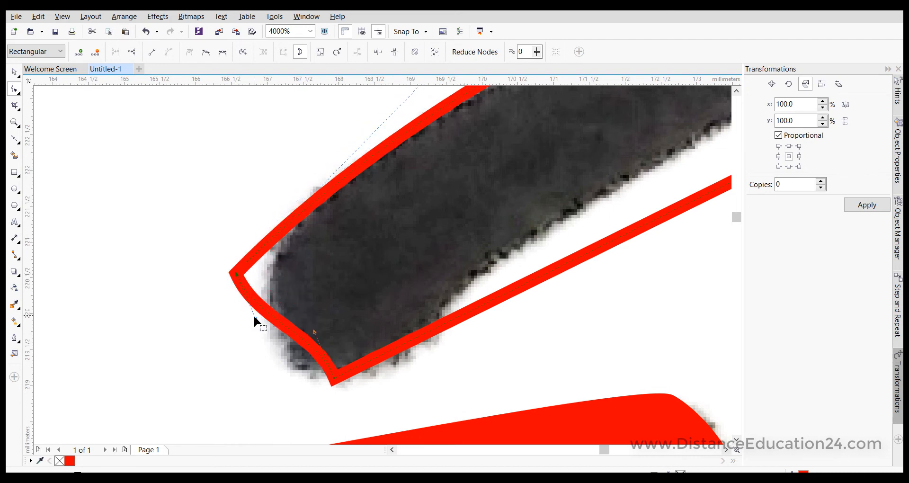
left_click_drag(254, 316, 217, 358)
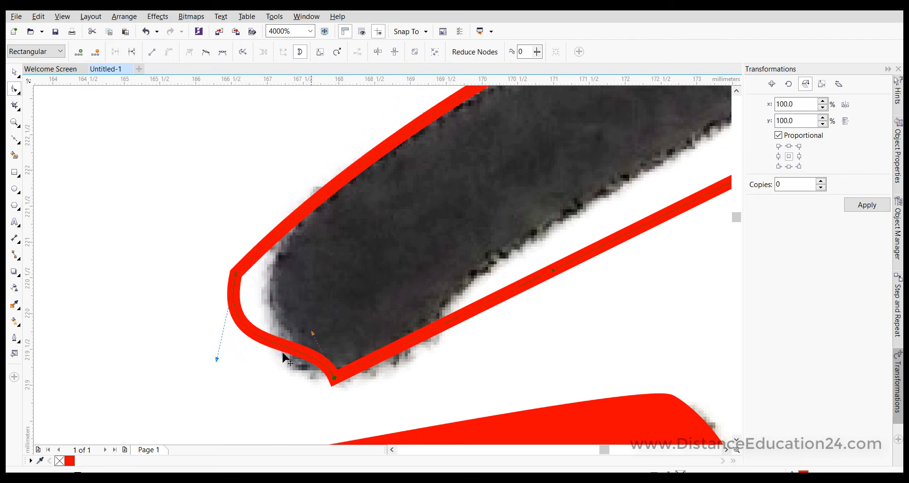
left_click_drag(284, 358, 233, 412)
left_click_drag(334, 377, 407, 359)
left_click_drag(236, 273, 277, 240)
left_click_drag(244, 351, 245, 351)
scroll(173, 331, "down", 2)
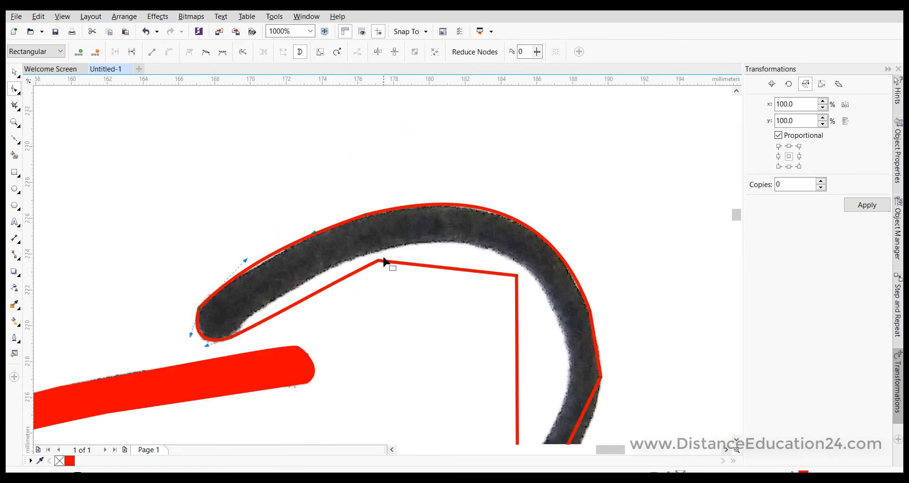
- Convert the inner outline to curves and bend its upper segments along the stroke's inner edge
left_click(527, 306)
scroll(381, 273, "up", 2)
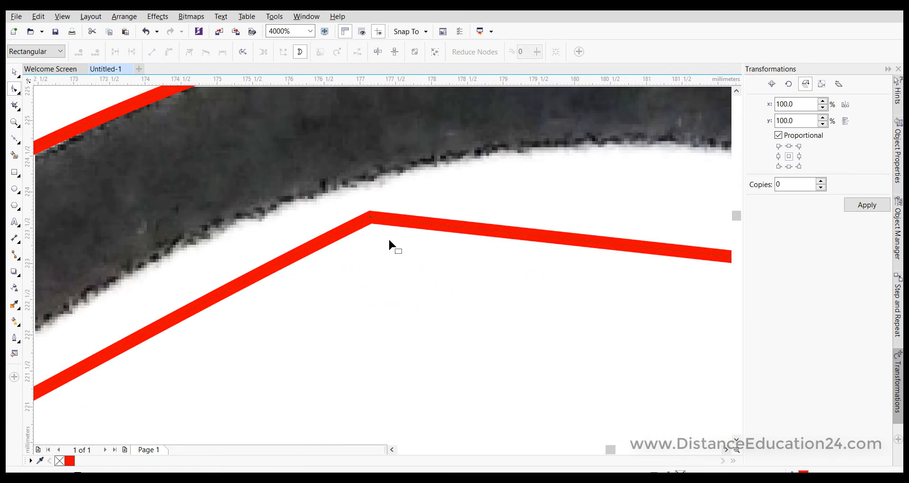
left_click(371, 215)
left_click_drag(553, 236, 567, 146)
scroll(428, 273, "down", 2)
left_click_drag(413, 258, 358, 271)
left_click_drag(321, 309, 283, 312)
left_click(552, 274)
left_click_drag(508, 269, 520, 212)
- Bend the vertical inner segment outward with its curve handles to follow the loop's right inner edge
scroll(390, 216, "down", 2)
scroll(460, 269, "up", 2)
left_click(344, 244)
left_click_drag(346, 244, 436, 233)
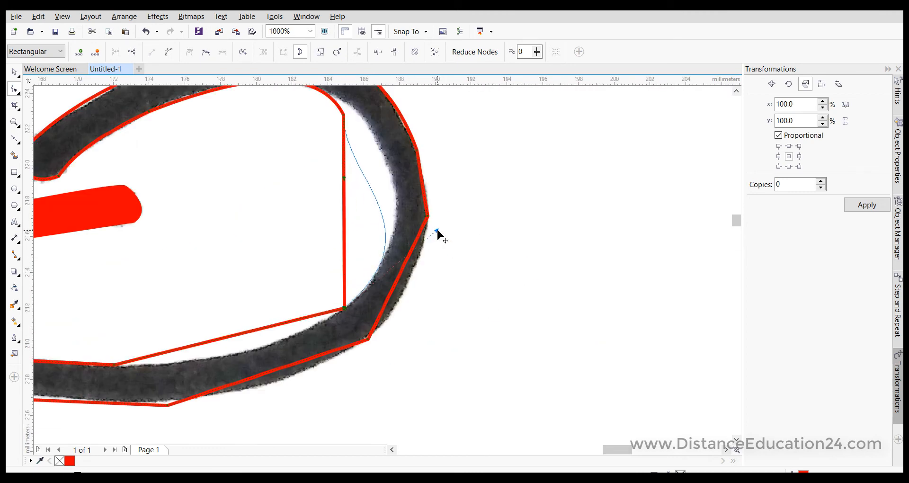
left_click_drag(345, 183, 363, 148)
- Move the lower node at the stroke's left end onto its edge and pull the underside segment closer to the stroke
scroll(371, 192, "down", 1)
scroll(361, 146, "up", 2)
scroll(370, 231, "up", 1)
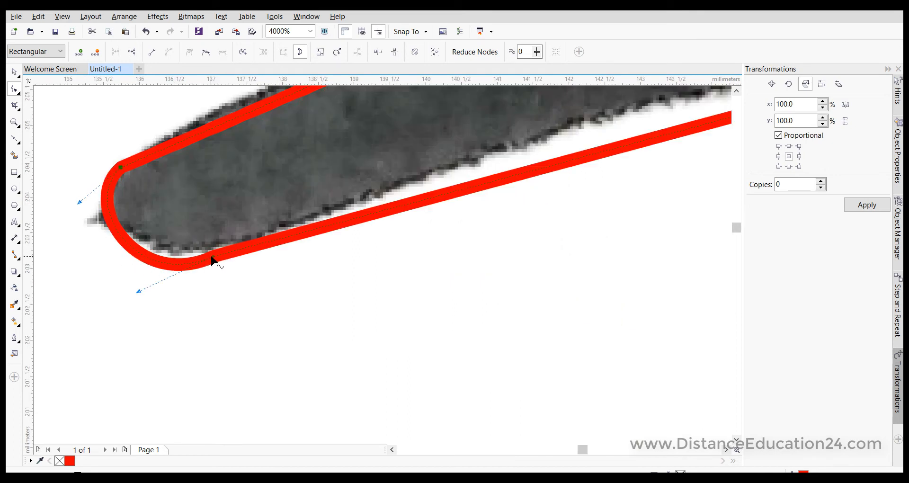
left_click_drag(212, 260, 238, 238)
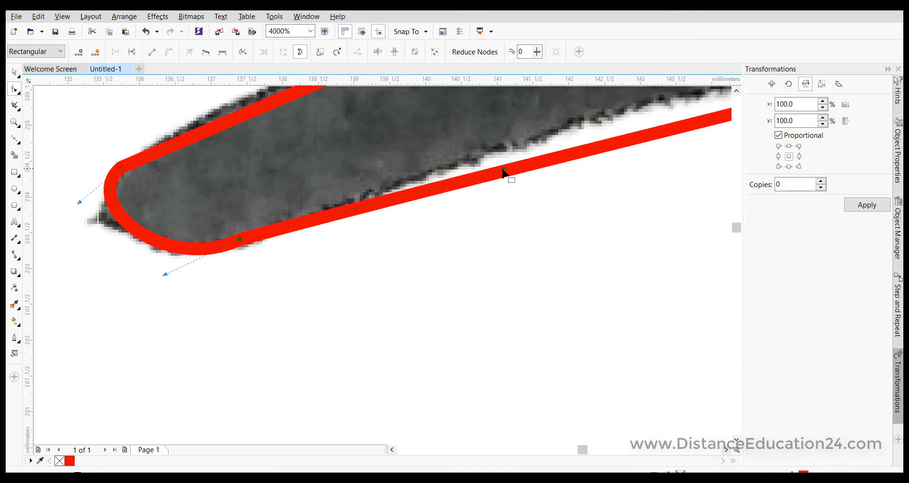
left_click_drag(503, 168, 524, 110)
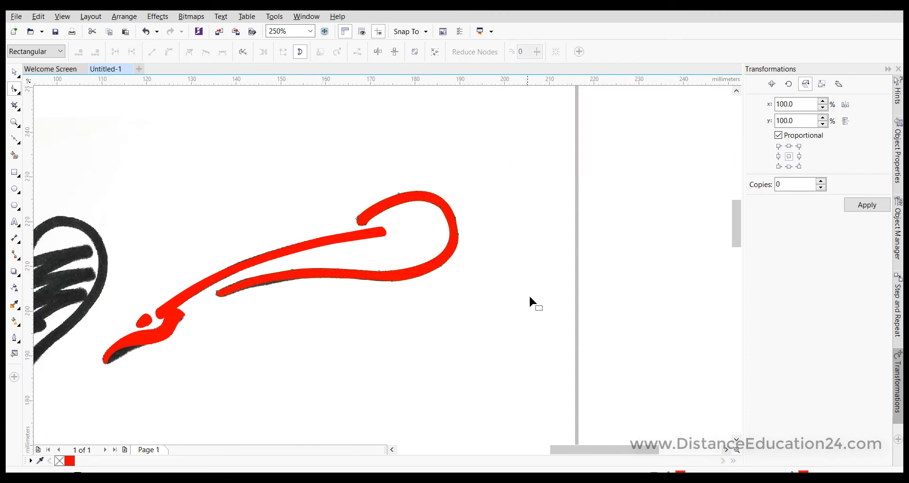
- Draw a circle about 41.5 mm in diameter around the heart, color its outline red and convert it to curves
scroll(530, 294, "down", 3)
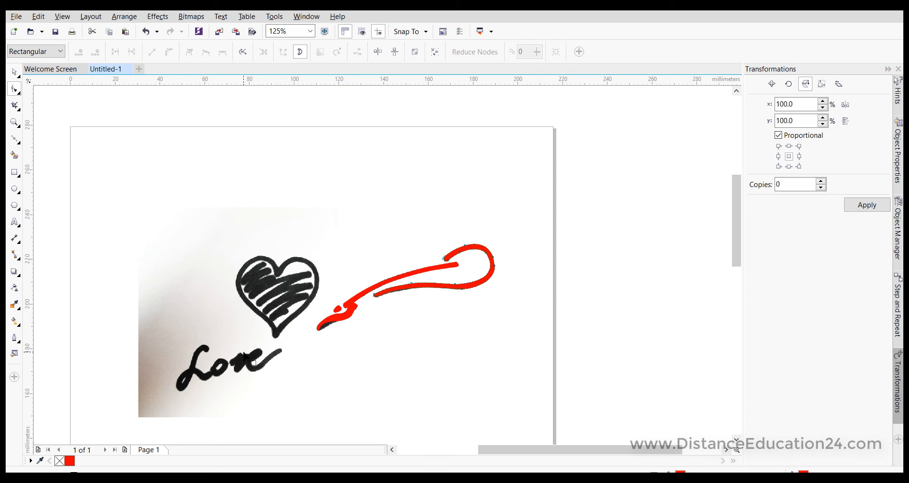
scroll(264, 326, "up", 3)
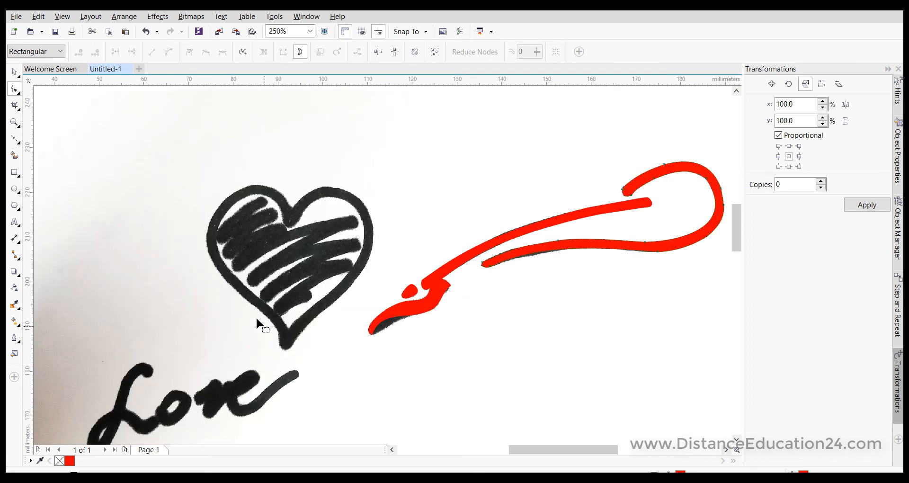
left_click(14, 189)
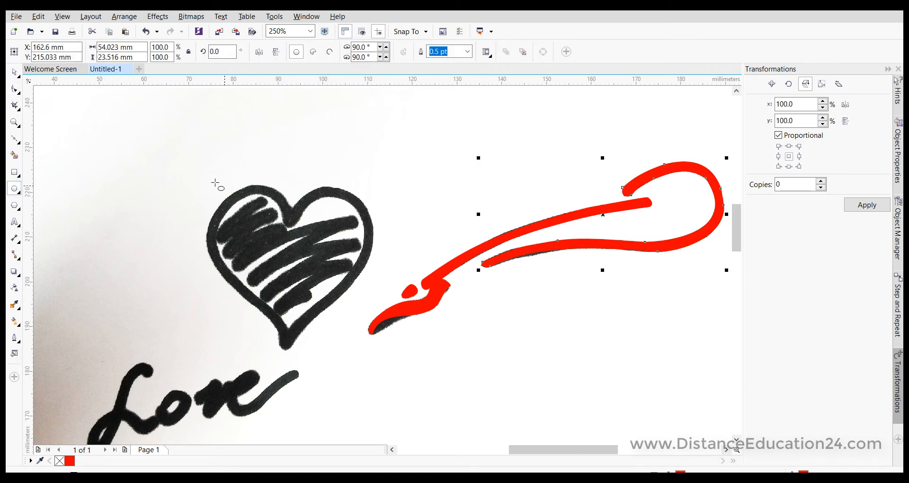
left_click_drag(193, 164, 382, 353)
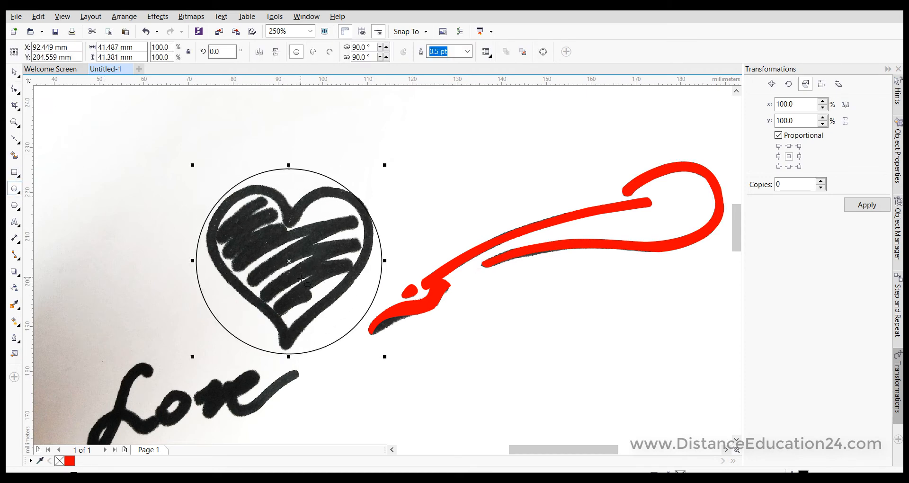
right_click(70, 460)
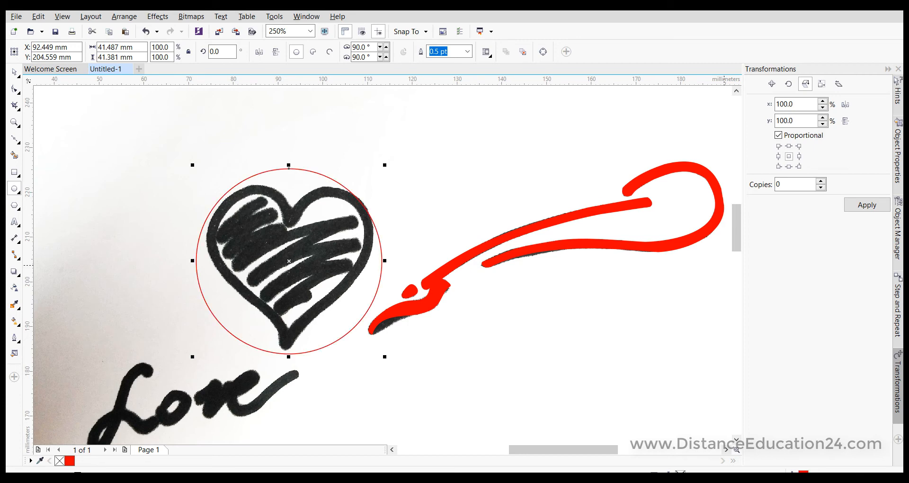
left_click(543, 52)
- Pull the circle's top node down into the heart's notch and shape a neighboring node into the right lobe
left_click(14, 89)
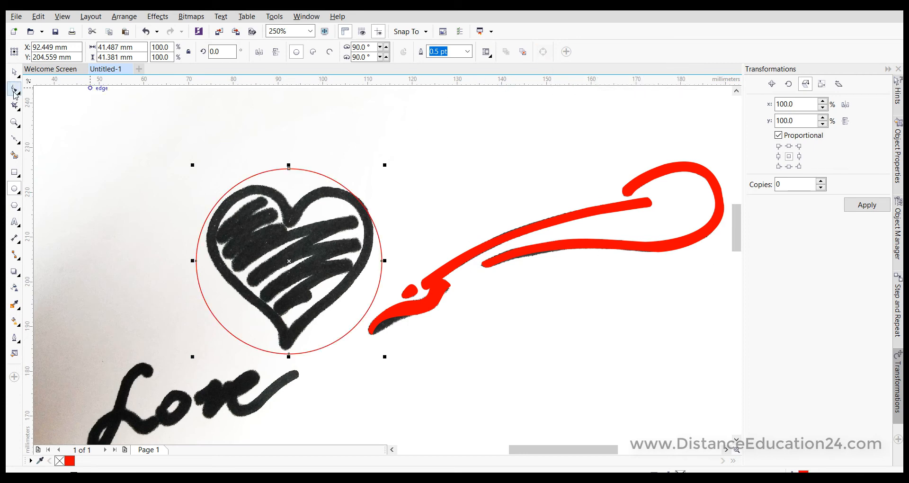
left_click(300, 166)
scroll(294, 167, "up", 5)
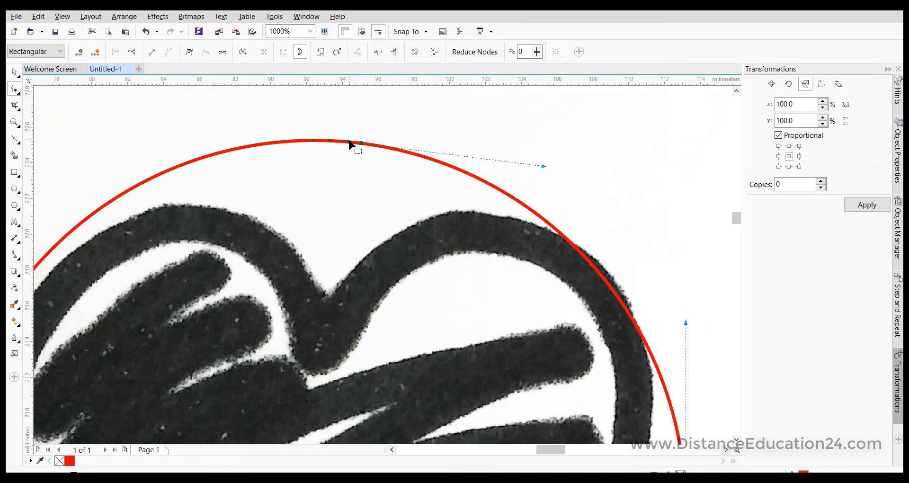
left_click_drag(317, 142, 330, 296)
mouse_move(361, 146)
left_mouse_down()
mouse_move(474, 211)
mouse_move(376, 209)
left_mouse_up()
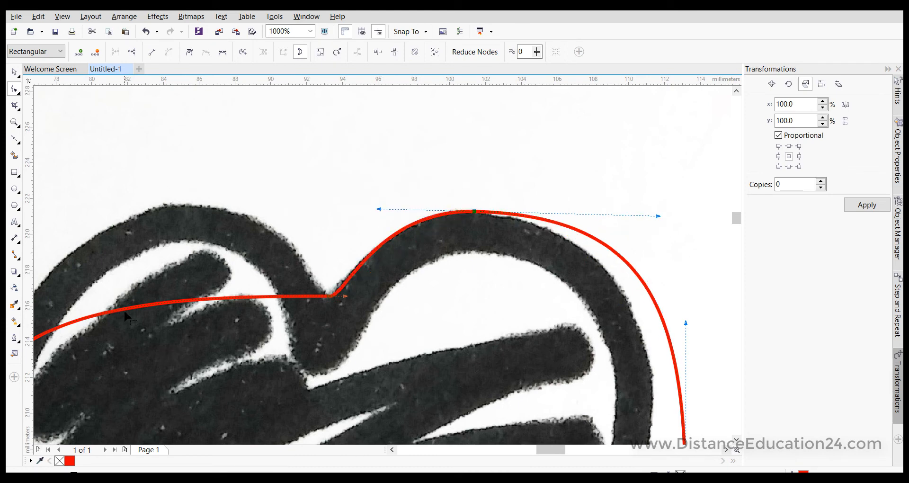
- Shape the left lobe and notch with the curve handles and move the circle's left node onto the heart's edge
scroll(191, 265, "down", 2)
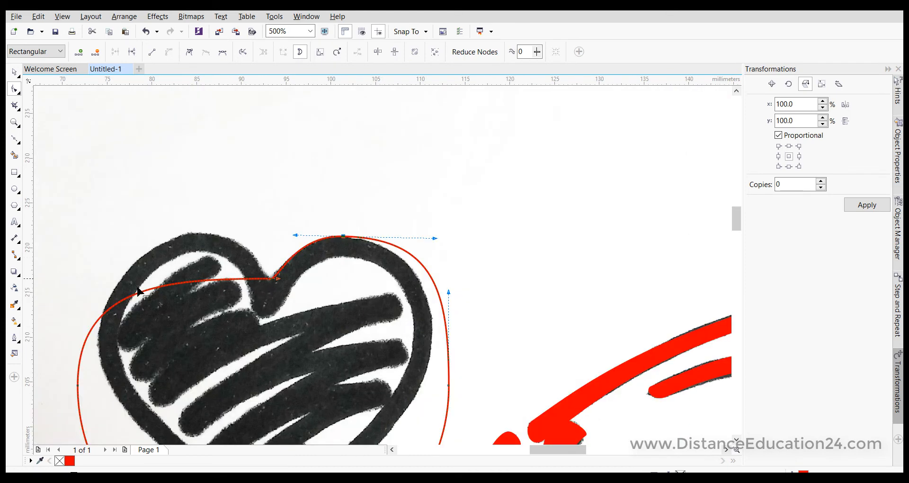
left_click_drag(125, 298, 293, 221)
left_click(270, 278)
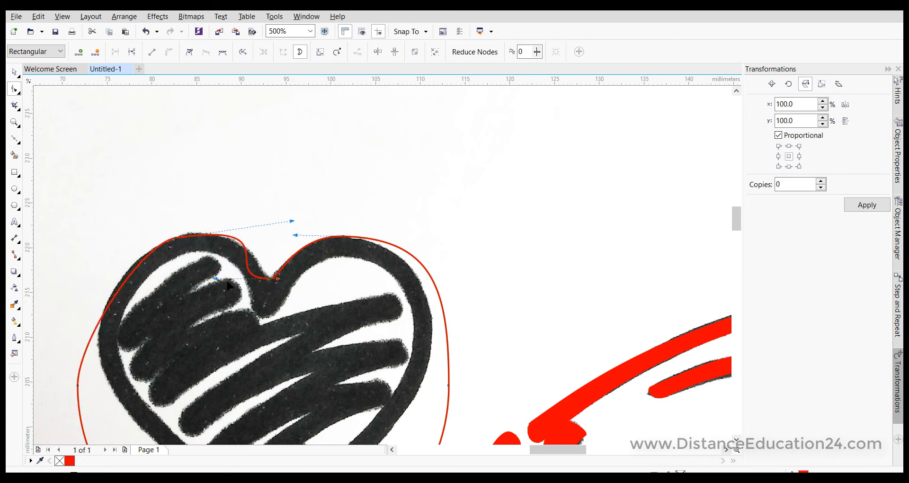
left_click_drag(216, 279, 254, 280)
left_click_drag(292, 221, 254, 220)
left_click_drag(77, 382, 99, 330)
- Move the bottom node to the heart's tip and add a node on the lower-left curve, pulled onto the heart's edge
scroll(127, 203, "down", 2)
scroll(119, 249, "up", 2)
left_click_drag(290, 389, 280, 382)
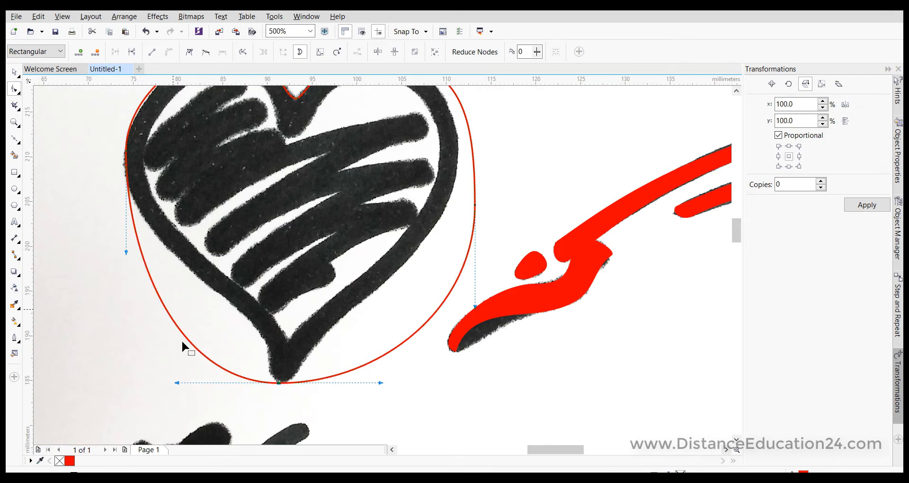
double_click(182, 340)
left_click_drag(182, 339, 231, 300)
left_click_drag(237, 382, 287, 331)
- Make the bottom node a cusp, bend its right side upward and pull an added node on the lower-right curve onto the heart's edge
left_click(278, 381)
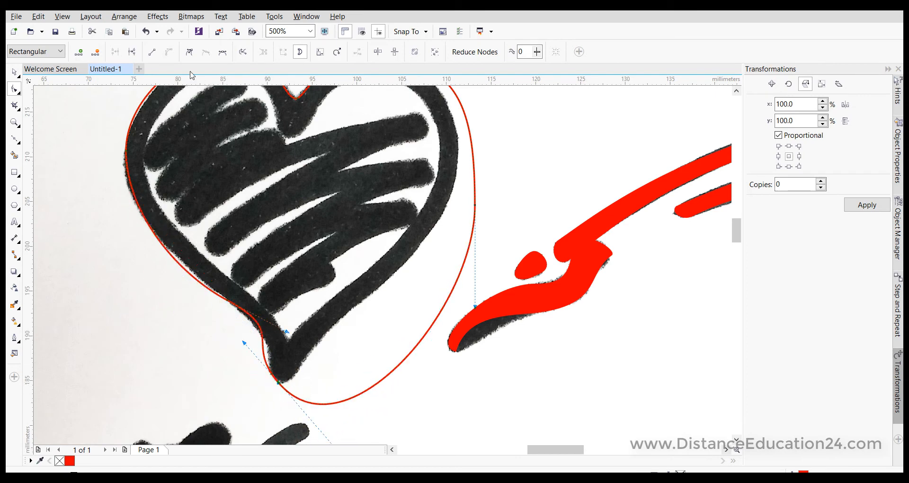
scroll(284, 348, "down", 1)
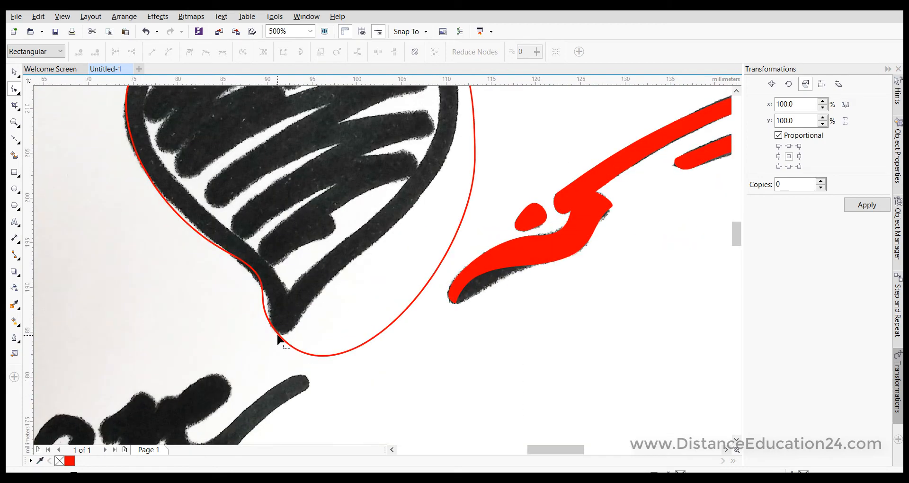
left_click_drag(349, 424, 317, 337)
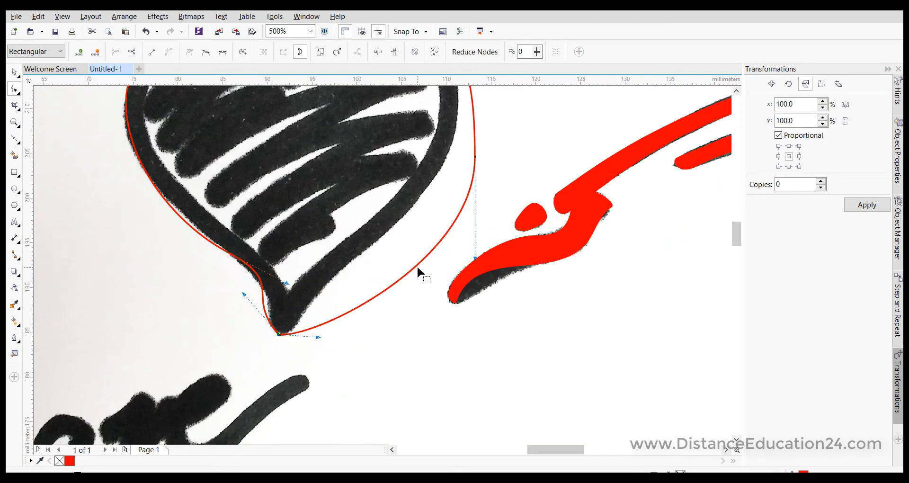
double_click(417, 264)
left_click_drag(417, 263, 365, 248)
- Move the outline's right node onto the heart's edge and shorten the right lobe's handle to fit the curve
scroll(339, 319, "up", 5)
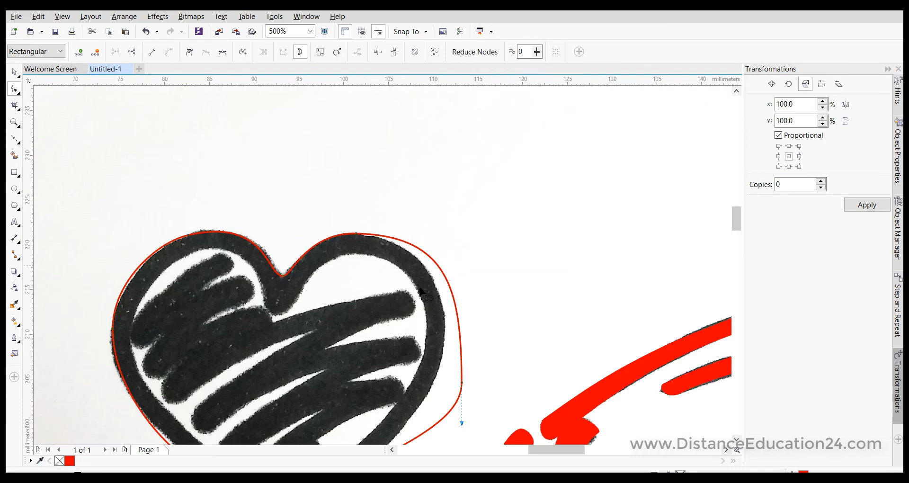
left_click_drag(462, 386, 444, 346)
left_click_drag(446, 236, 392, 239)
- Fill the heart outline red and undo the fill
scroll(258, 263, "down", 2)
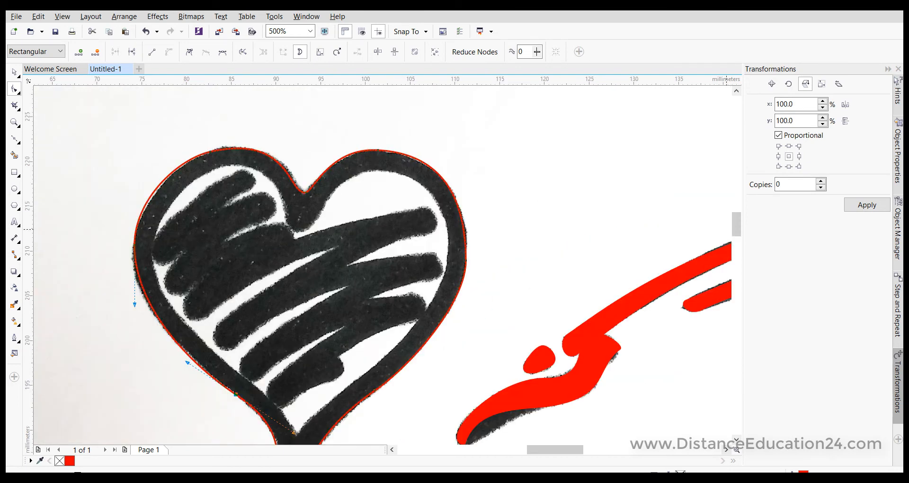
left_click(906, 272)
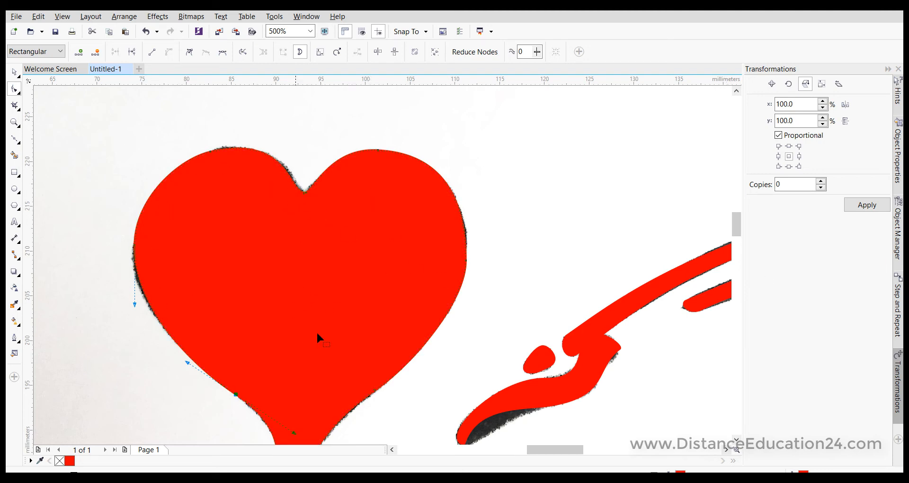
left_click(146, 32)
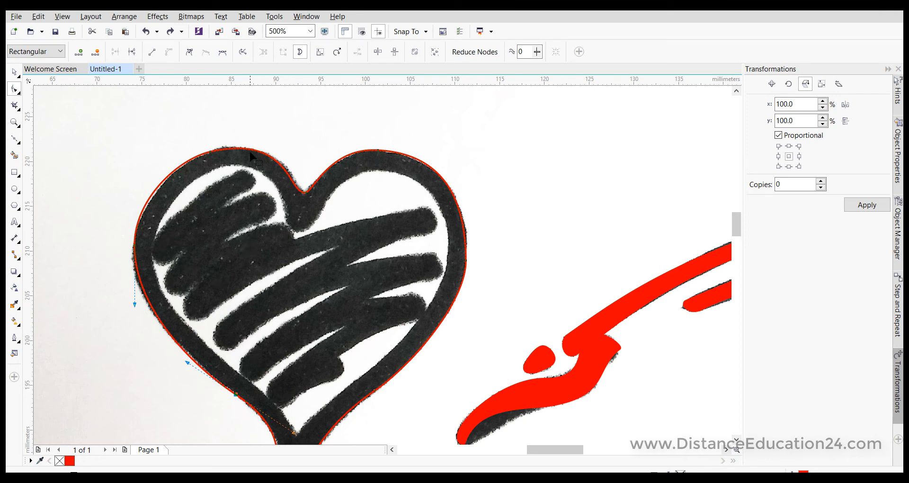
- Select the red heart outline and paste a copy of it in place
left_click(14, 71)
left_click(314, 128)
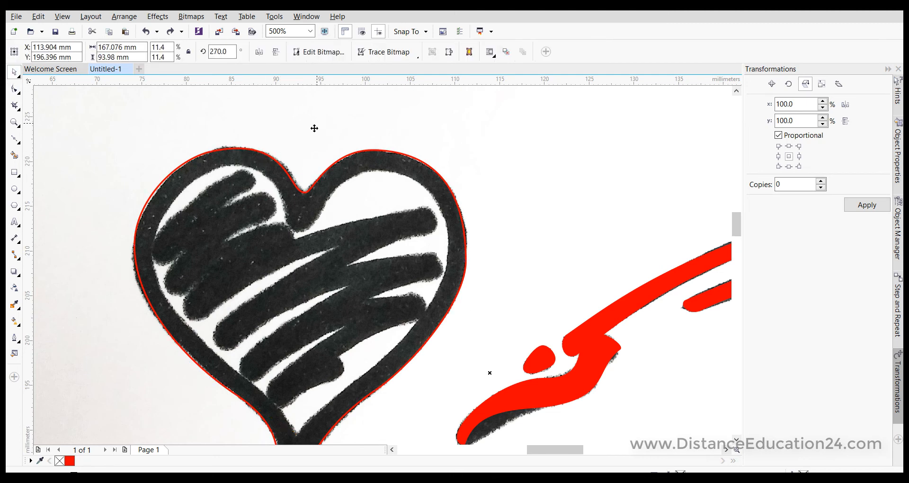
left_click(293, 183)
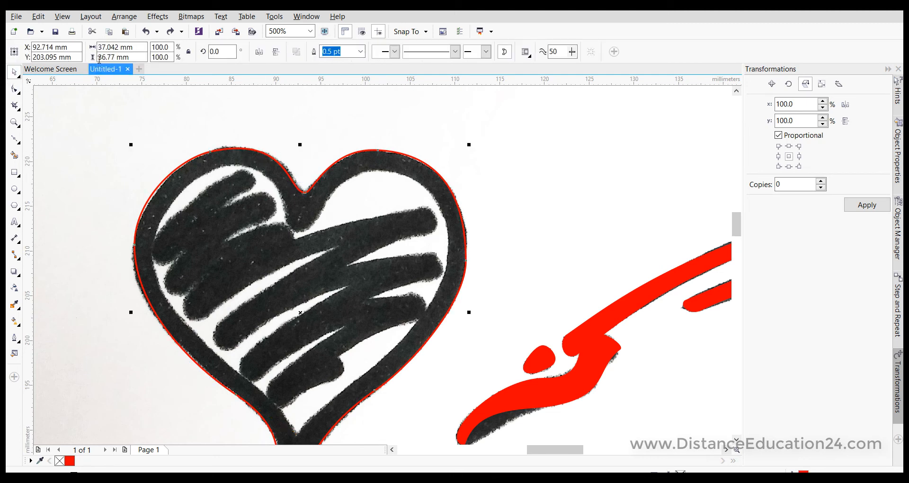
left_click(125, 33)
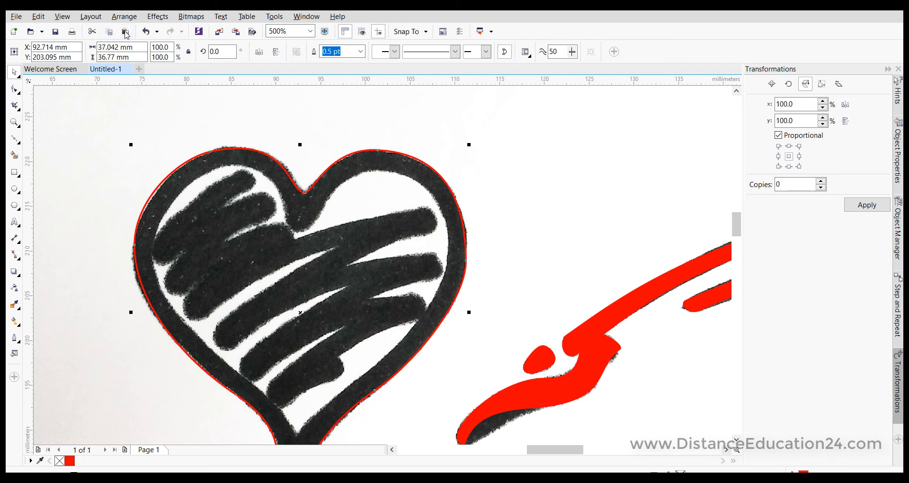
- Scale the heart copy down to about 85.5% and move it toward the heart's inner edge
left_click_drag(470, 145, 419, 192)
left_click_drag(333, 275, 355, 272)
scroll(329, 365, "down", 3)
scroll(323, 369, "up", 3)
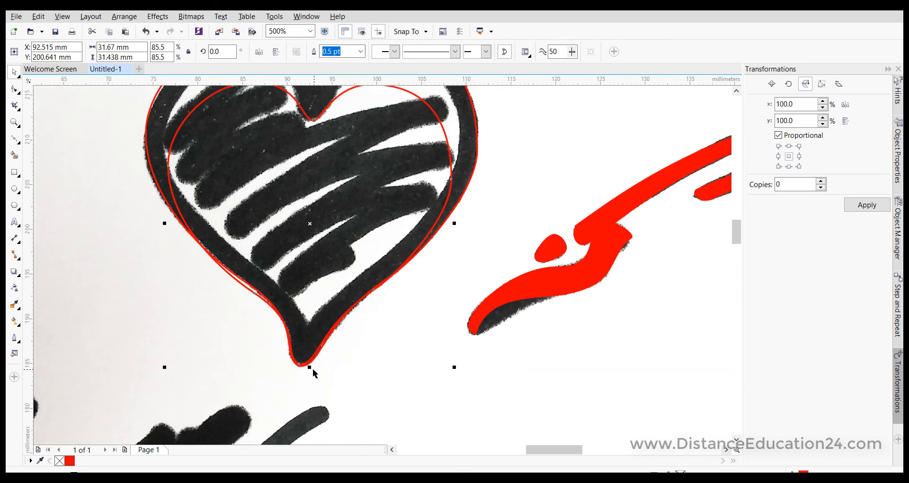
- Compress the heart copy vertically to about 72.6% so its lower tip lines up with the heart's inner edge
left_click_drag(311, 368, 311, 327)
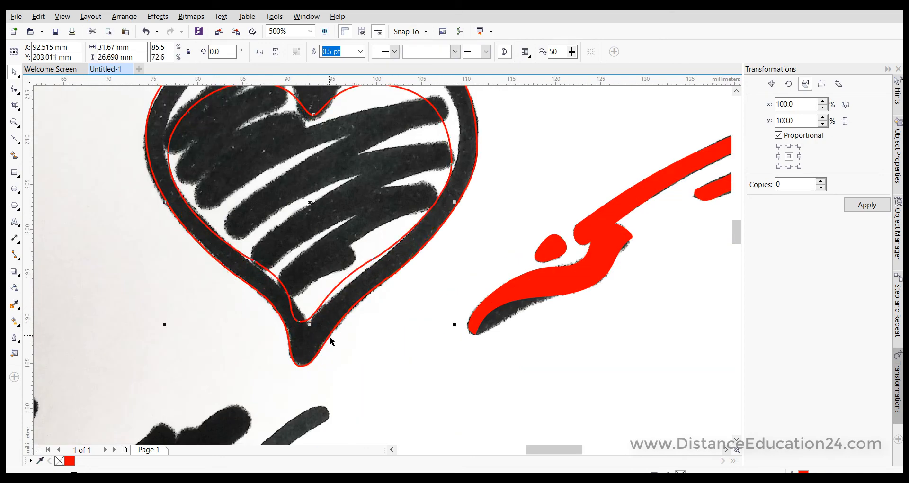
scroll(322, 341, "down", 3)
scroll(270, 217, "up", 3)
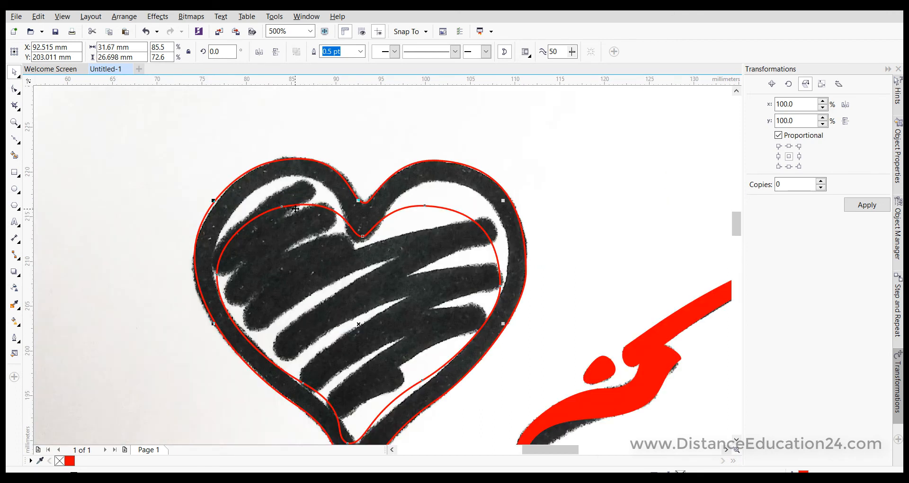
- Move the heart copy's upper nodes and handles so both lobes and the notch follow the drawn heart's inner edge
key("F10")
left_click_drag(281, 210, 278, 177)
left_click_drag(217, 246, 205, 227)
mouse_move(362, 236)
left_mouse_down()
mouse_move(334, 241)
mouse_move(377, 245)
left_mouse_up()
left_click_drag(426, 205, 430, 182)
left_click_drag(499, 219, 524, 187)
- Fit the inner heart outline's bottom tip and lower right side to the inner edge by moving nodes and handles
scroll(424, 224, "down", 1)
scroll(393, 334, "up", 2)
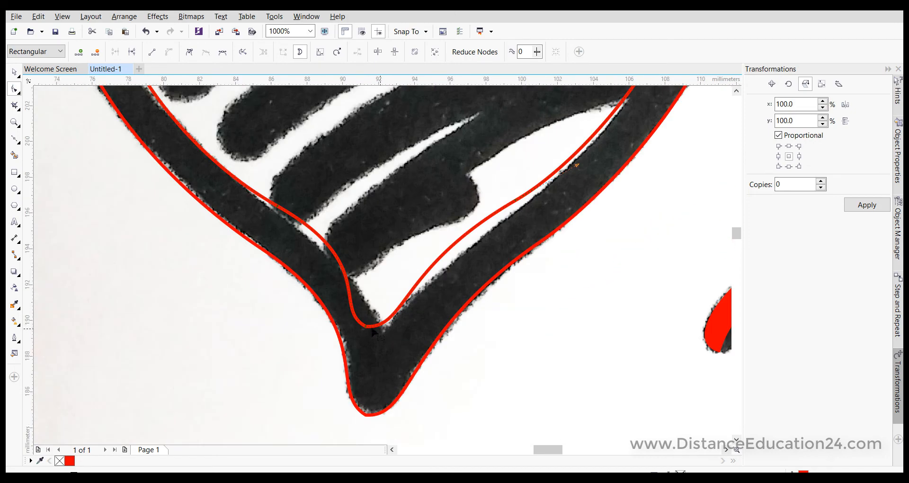
left_click_drag(371, 326, 385, 329)
left_click_drag(428, 334, 397, 321)
left_click_drag(398, 267, 364, 299)
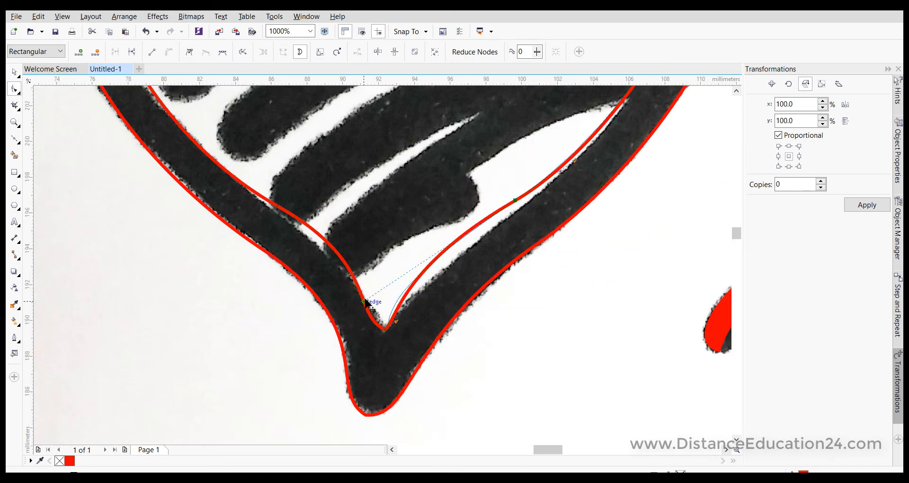
left_click_drag(513, 201, 513, 215)
left_click_drag(364, 313, 405, 297)
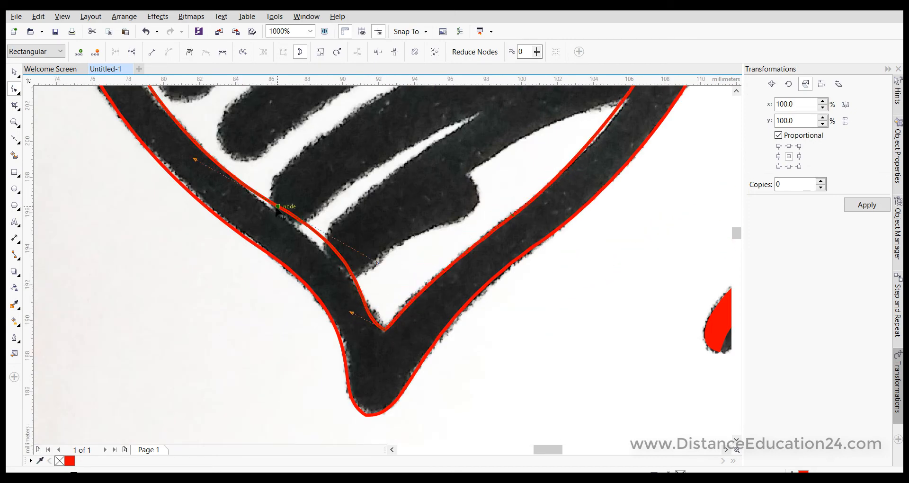
- Adjust the node and handle on the inner outline's lower left side to fit the drawing, and undo the last action
left_click_drag(277, 205, 270, 206)
left_click_drag(376, 265, 342, 248)
scroll(362, 312, "down", 2)
scroll(407, 232, "up", 1)
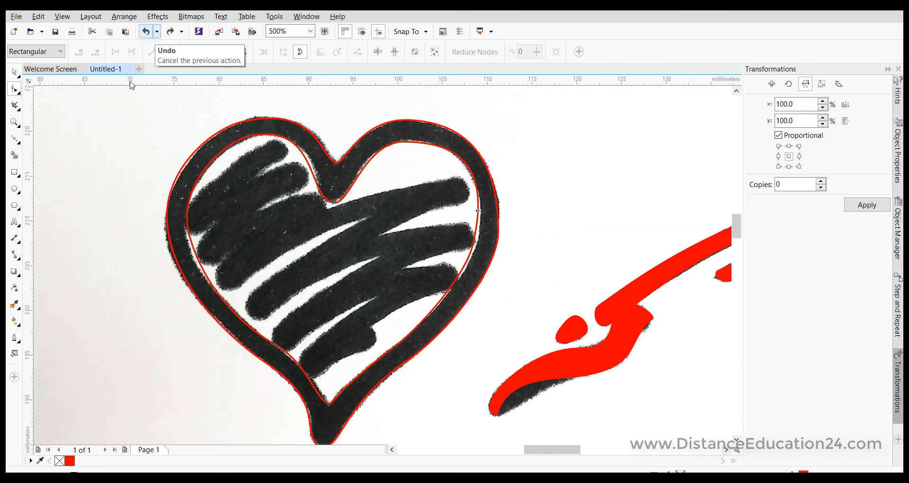
left_click(145, 31)
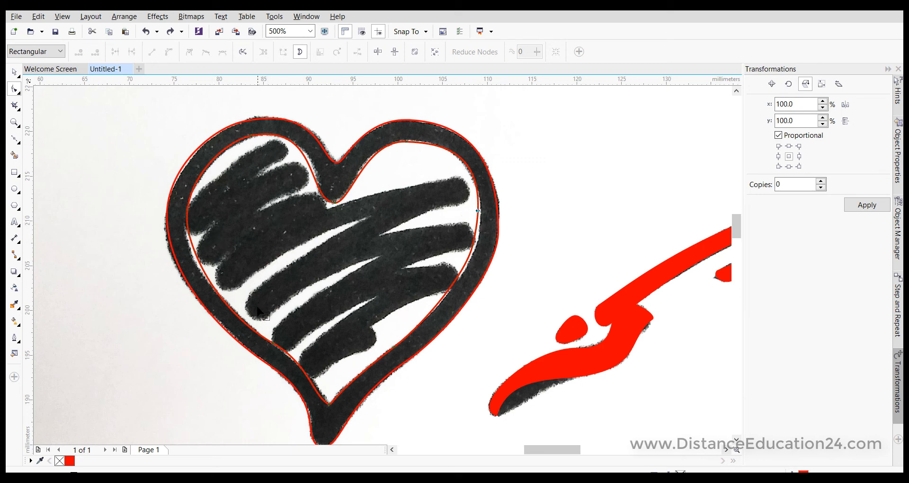
- Draw an ellipse about 7.6 x 8.7 mm over the heart's scribble, give it a yellow outline and convert it to curves
left_click(14, 188)
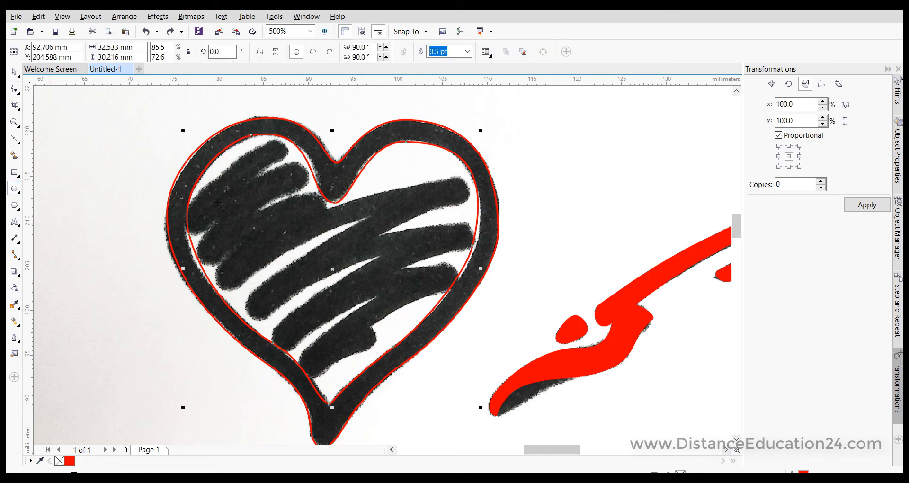
left_click_drag(234, 154, 302, 232)
left_click(14, 72)
right_click(902, 236)
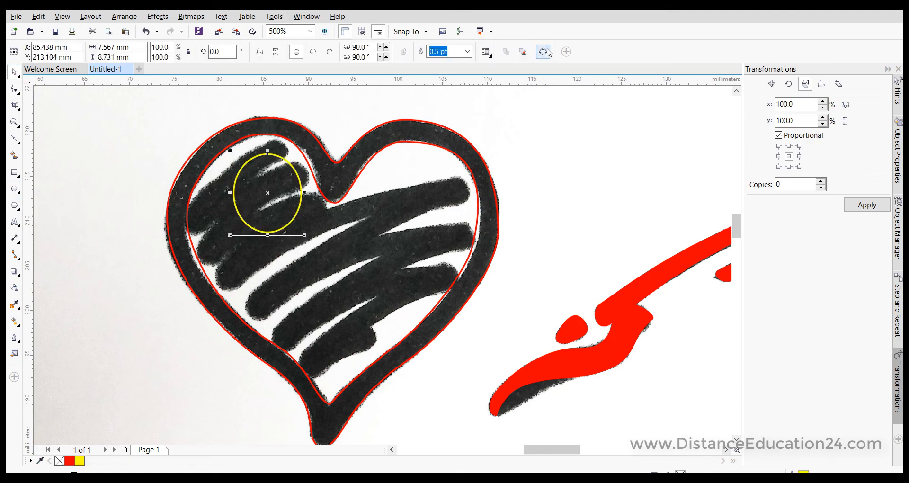
left_click(543, 51)
- Move the yellow ellipse's nodes to the scribble's left end, its top stroke's tip and the first gap between strokes
scroll(269, 164, "up", 1)
key("F10")
left_click_drag(196, 222, 97, 273)
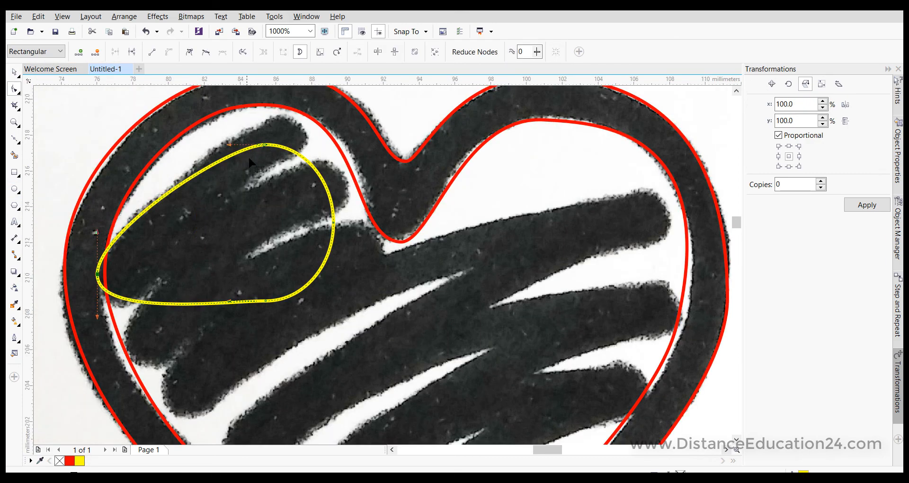
left_click_drag(266, 143, 274, 119)
left_click_drag(333, 225, 248, 186)
left_click_drag(285, 212, 287, 213)
- Make the node at the scribble's first gap a cusp and shape the curves around the top stroke's rounded tip
left_click(189, 51)
left_click_drag(263, 147, 303, 145)
left_click_drag(247, 185, 247, 175)
left_click_drag(229, 159, 245, 188)
left_click(205, 52)
left_click(222, 53)
left_click(189, 51)
- Extend the yellow outline around the second stroke's right end by moving the bottom node and adding and shaping another node
left_click_drag(291, 142, 433, 117)
left_click_drag(267, 337, 249, 289)
left_click_drag(284, 290, 280, 274)
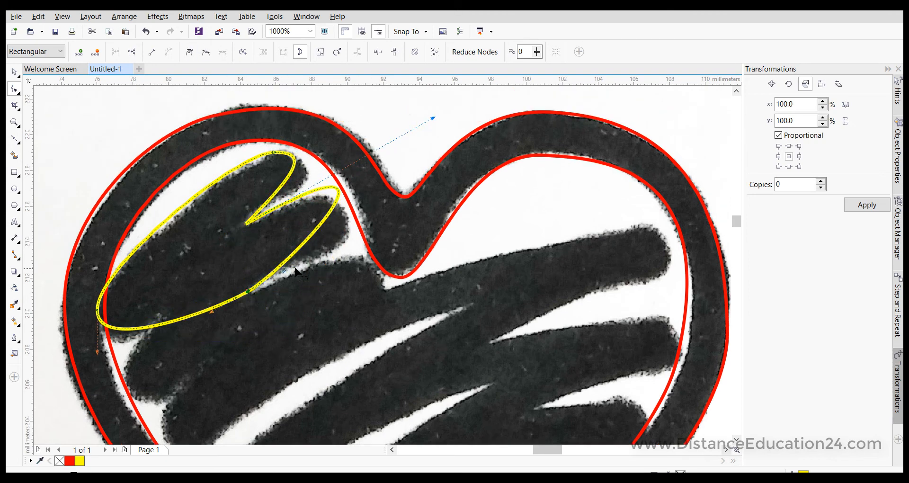
double_click(313, 231)
left_click_drag(314, 231, 333, 259)
left_click_drag(367, 221, 360, 231)
left_click_drag(333, 259, 340, 245)
left_click_drag(286, 177, 301, 181)
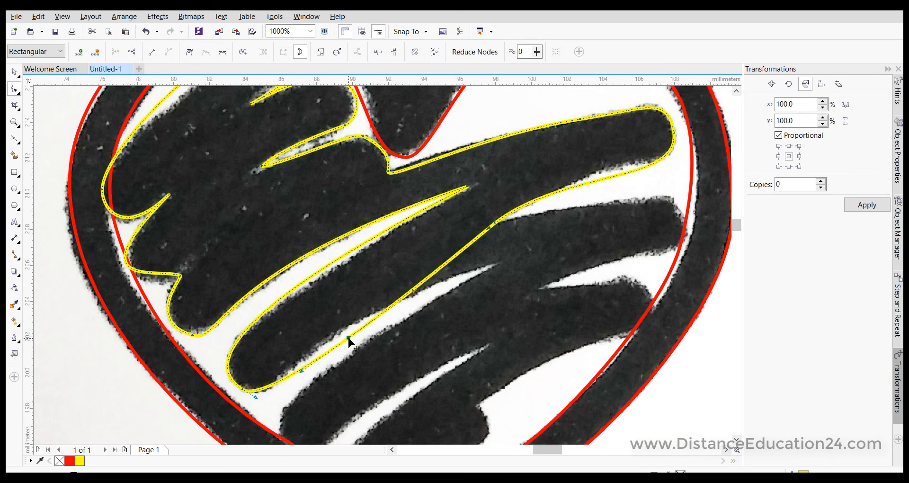
- Add a node to the yellow outline's lower edge and shape it around the right end of the second long stroke
left_click_drag(348, 337, 316, 346)
double_click(444, 259)
left_click_drag(445, 259, 674, 200)
left_click_drag(634, 221, 676, 229)
left_click_drag(673, 199, 680, 208)
- Make the node in the gap between the two long right-hand strokes a cusp and fit the adjoining curves to their edges
left_click(496, 222)
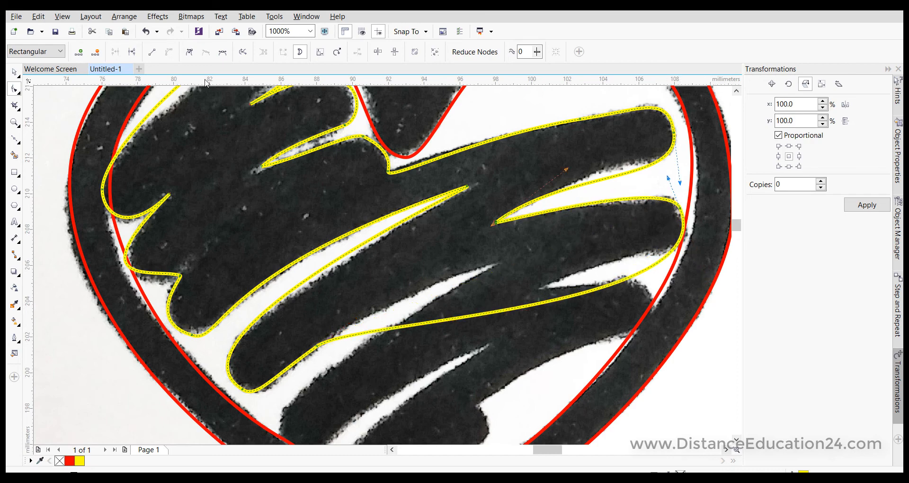
left_click(189, 52)
left_click_drag(492, 225, 476, 243)
left_click_drag(667, 177, 657, 169)
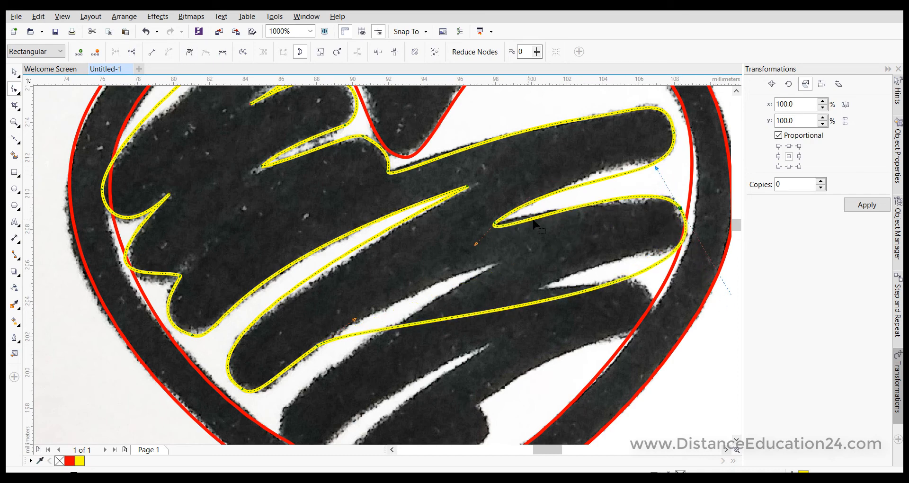
double_click(528, 220)
left_click_drag(529, 220, 524, 217)
left_click_drag(664, 182, 671, 193)
- Add a node to the yellow outline at the gap below the second long stroke and curve the line along its underside
double_click(551, 297)
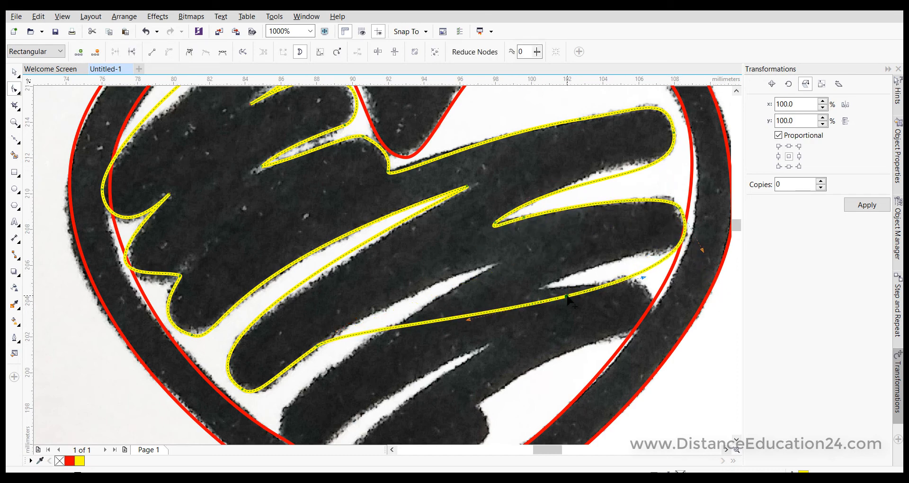
left_click_drag(550, 297, 548, 287)
left_click_drag(631, 269, 602, 257)
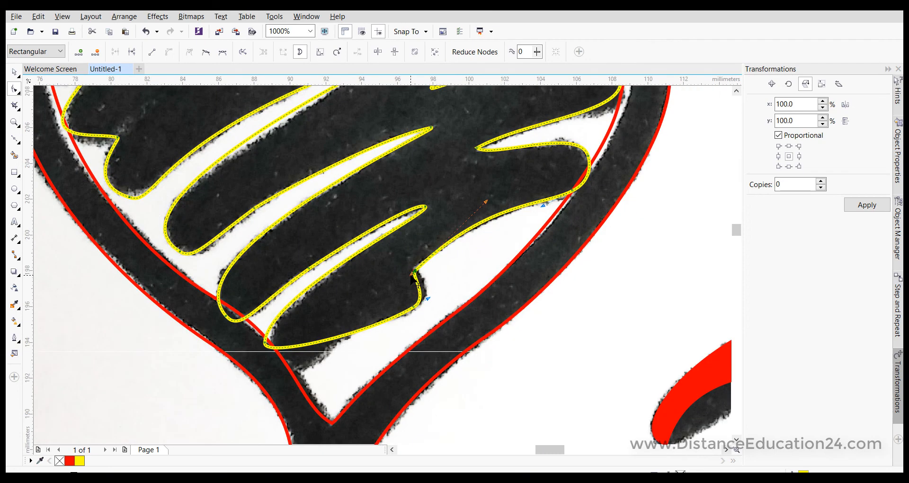
- Extend the yellow outline to the bottom stroke's lower end and add nodes to fit the stroke's underside
left_click_drag(265, 343, 296, 378)
double_click(300, 346)
double_click(339, 355)
left_click_drag(339, 355, 337, 341)
scroll(359, 349, "down", 1)
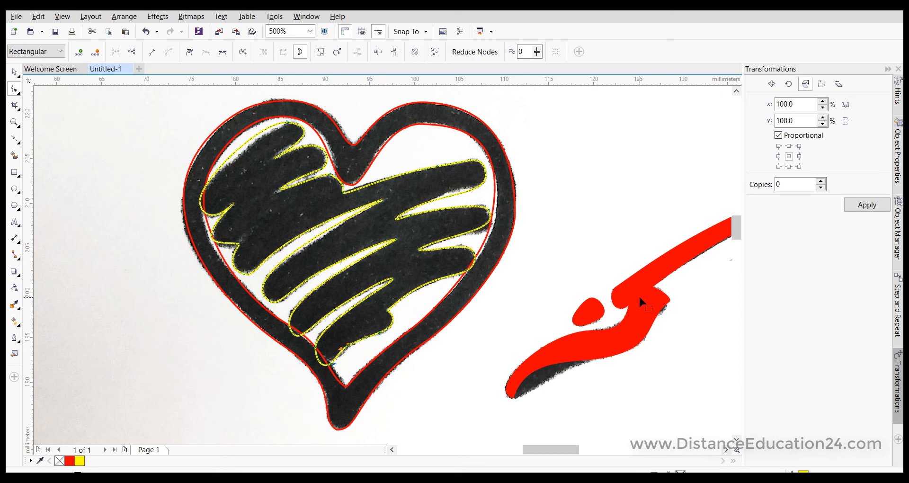
- Fill the finished scribble outline inside the heart with yellow
key("space")
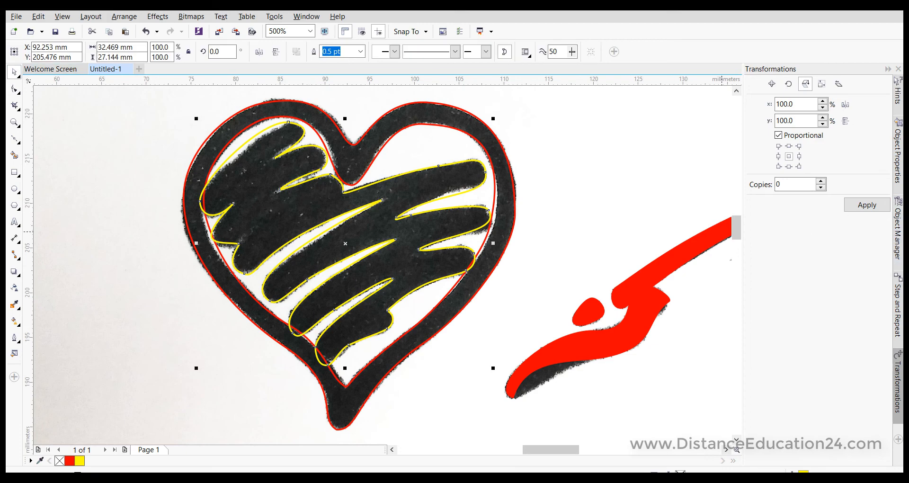
left_click(906, 234)
scroll(325, 275, "down", 1)
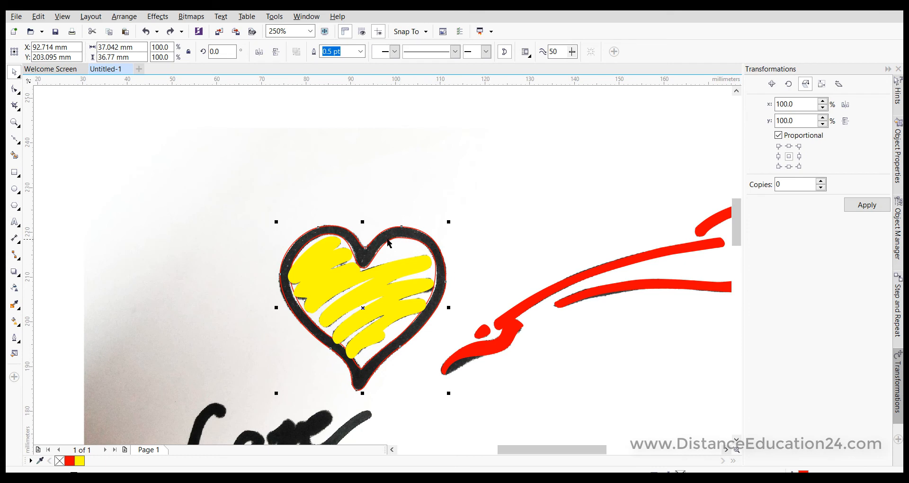
- Select the outer heart outline and fill it red
left_click(71, 235)
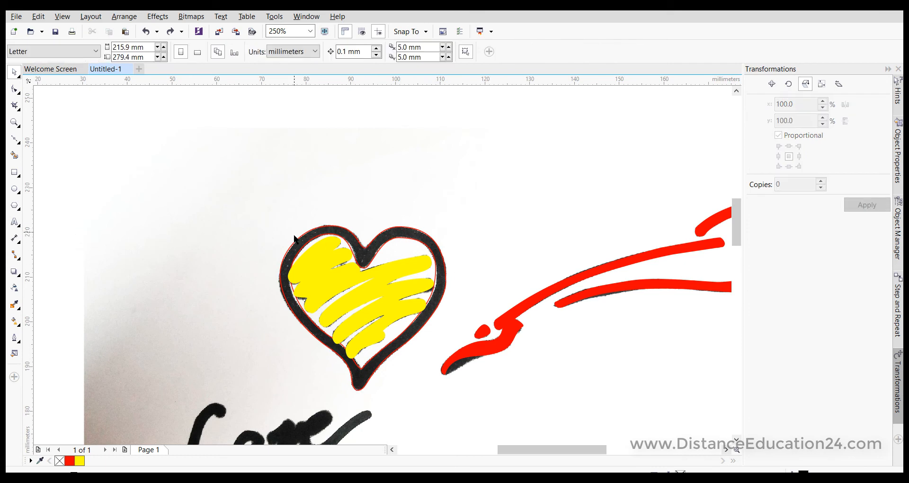
left_click(297, 245)
key("ctrl+shift+z")
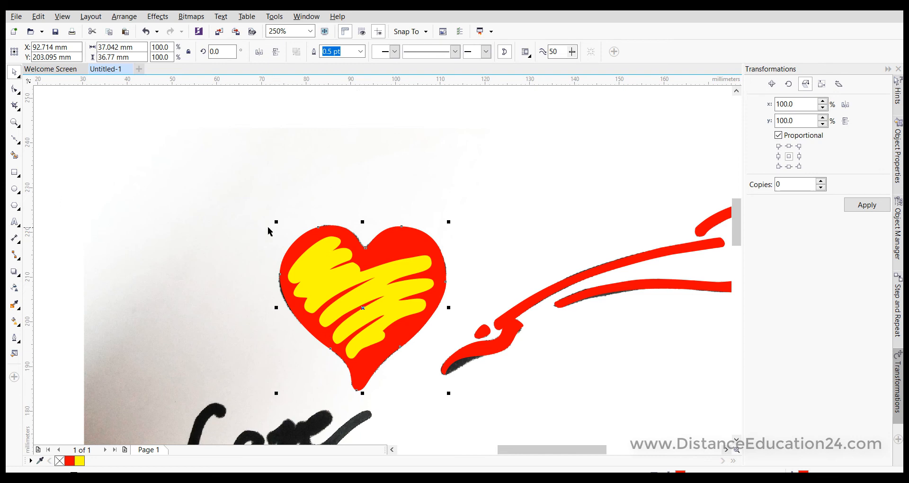
- Select all of the heart's shapes together and trim their overlapping areas with Simplify
scroll(330, 247, "down", 2)
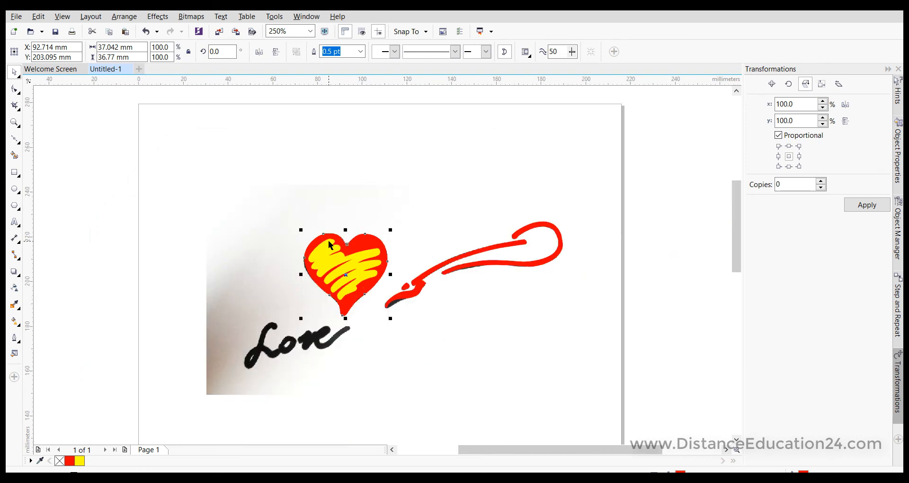
left_click(260, 214)
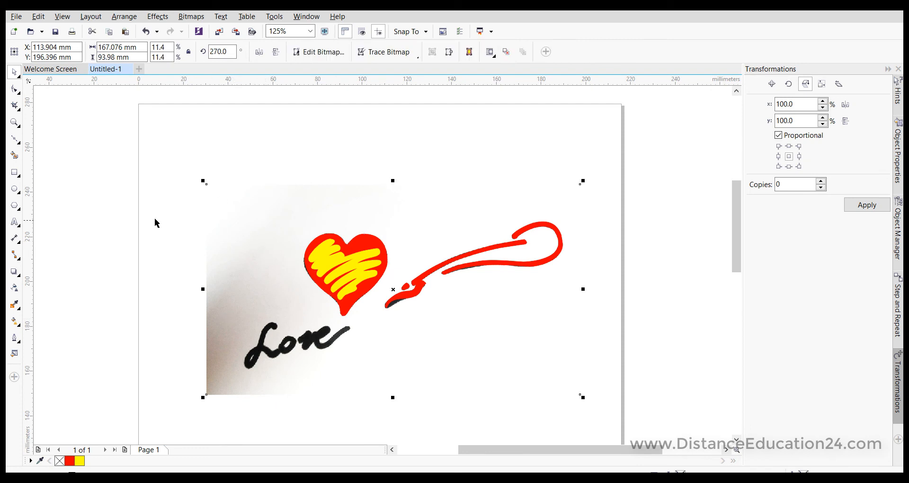
left_click_drag(154, 187, 391, 325)
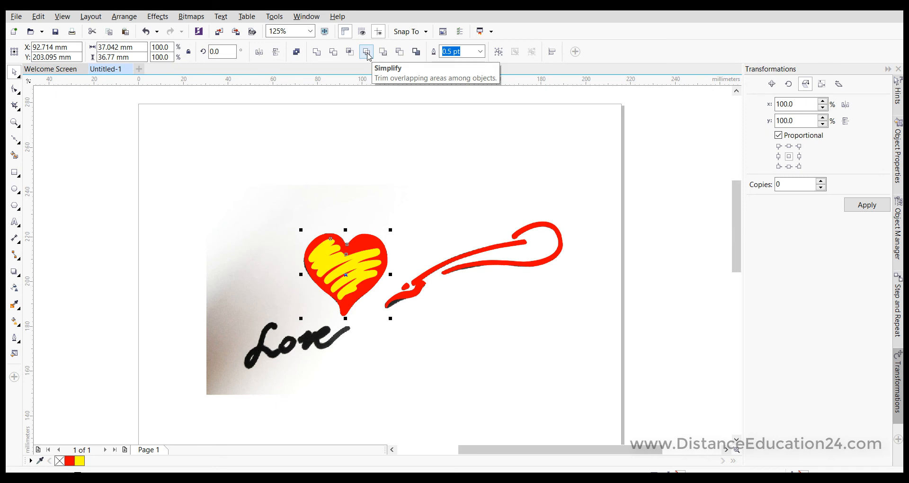
scroll(366, 180, "up", 4)
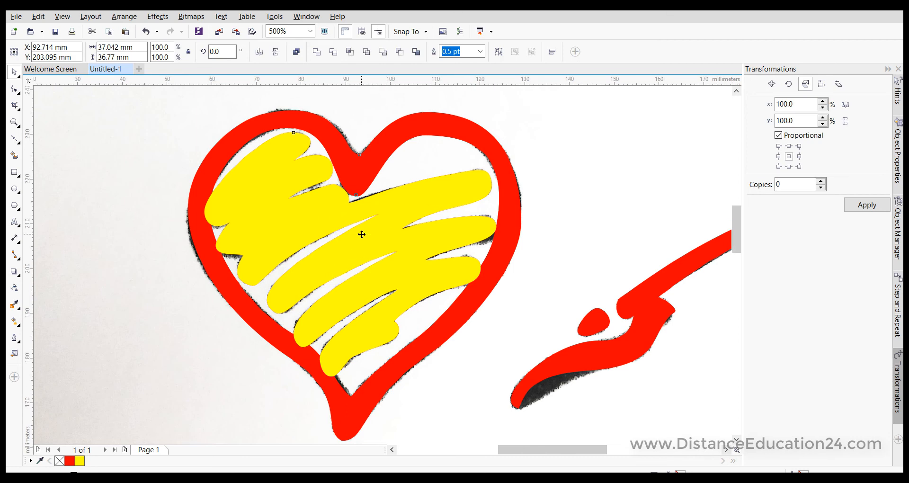
scroll(362, 232, "down", 4)
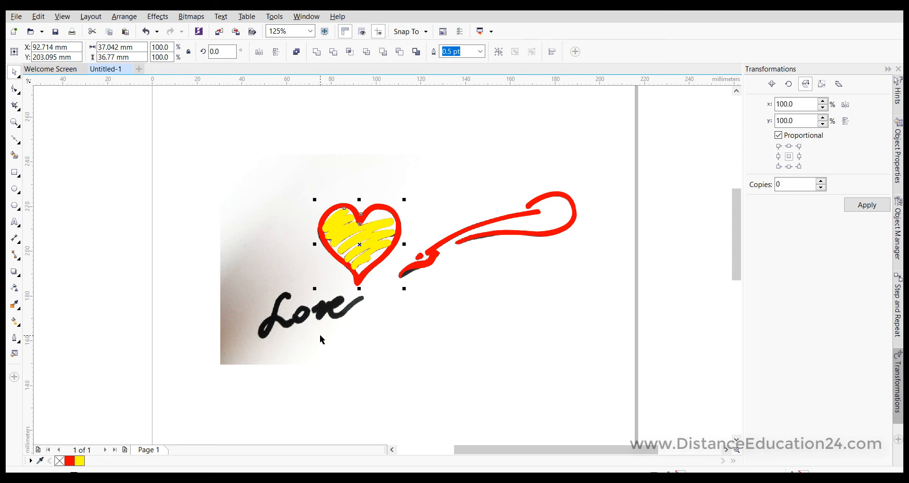
- Add the text "Love" in 24 pt Arial just below the handwritten word
scroll(320, 337, "up", 2)
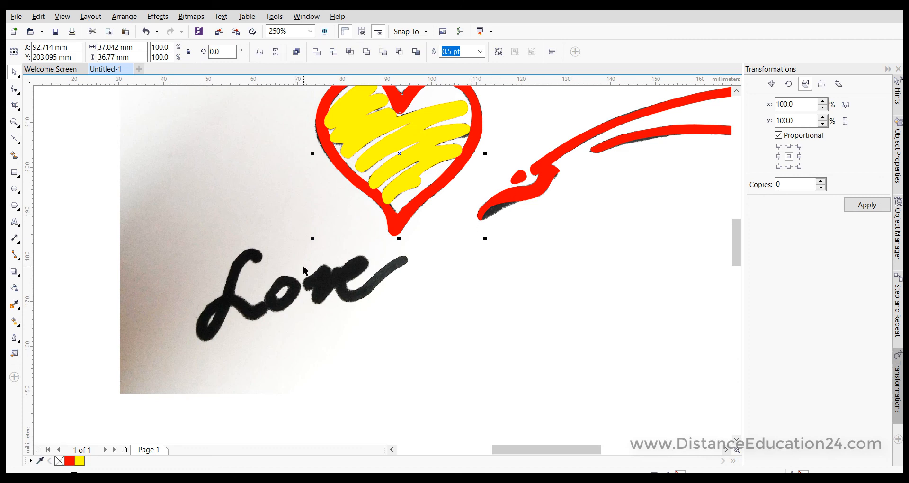
left_click(15, 225)
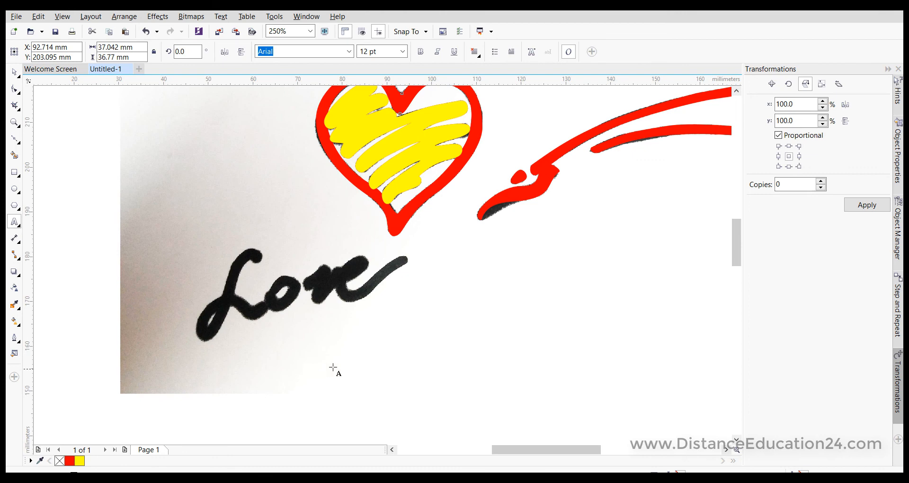
left_click(371, 348)
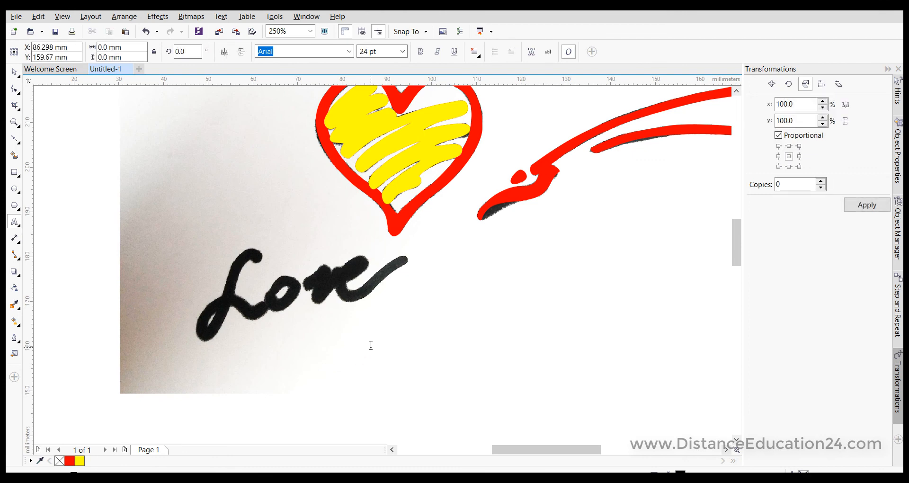
type("Love")
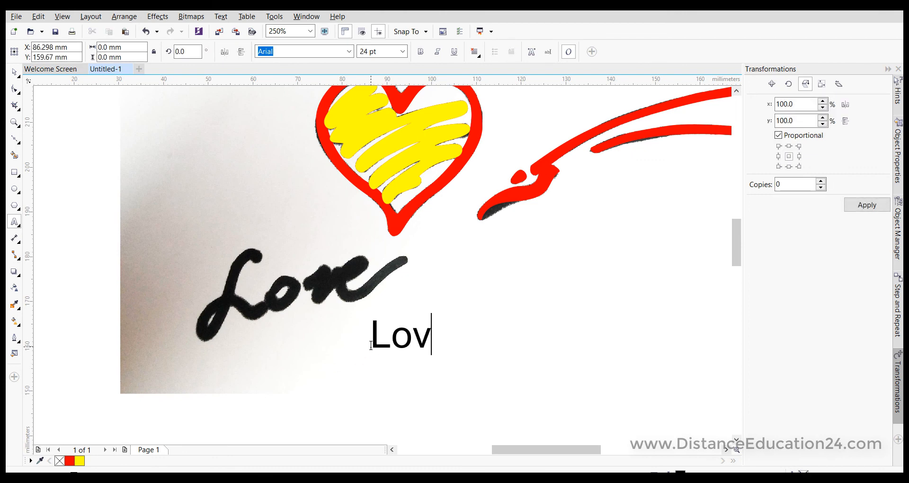
left_click(14, 73)
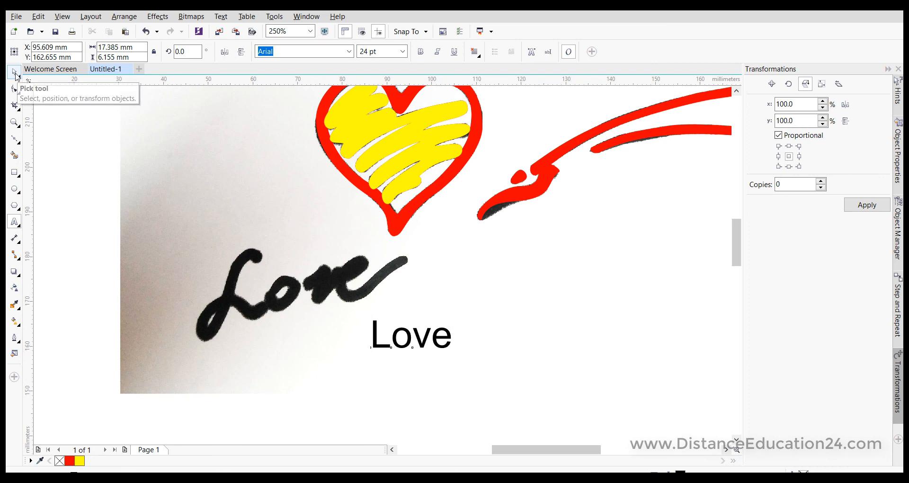
- Change the font of the "Love" text to Brush Script Std
left_click(349, 51)
left_click_drag(490, 147, 489, 167)
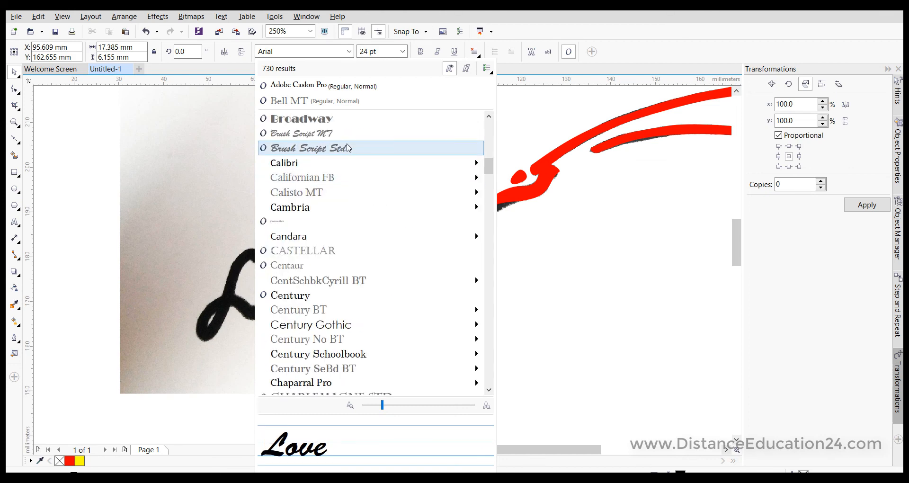
left_click(348, 147)
- Enlarge the "Love" text to about 52.7 pt and rotate it about 14.9° to match the handwriting's slope
scroll(407, 332, "up", 2)
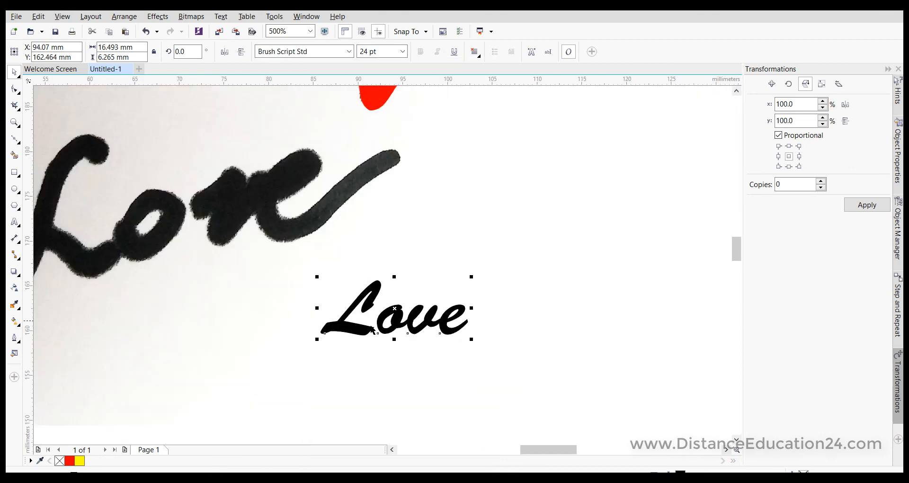
left_click_drag(472, 277, 581, 171)
scroll(424, 309, "down", 2)
left_click_drag(510, 262, 540, 229)
- Skew the "Love" text horizontally, leaning its upper edge toward the left
left_click(459, 285)
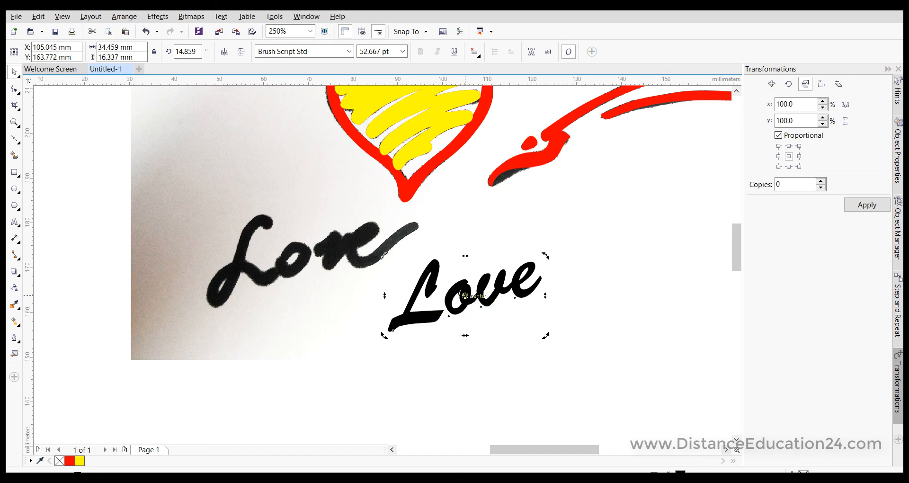
left_click_drag(465, 255, 412, 260)
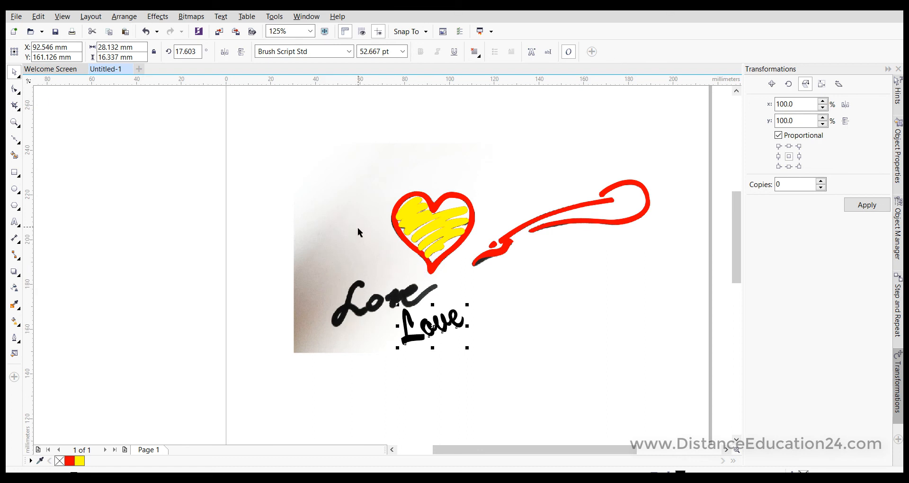
- Move the reference photo off the page to the left, clear of the traced vector drawing
mouse_move(359, 231)
left_mouse_down()
mouse_move(300, 237)
mouse_move(129, 203)
mouse_move(59, 205)
mouse_move(76, 201)
left_mouse_up()
left_click_drag(328, 243, 132, 240)
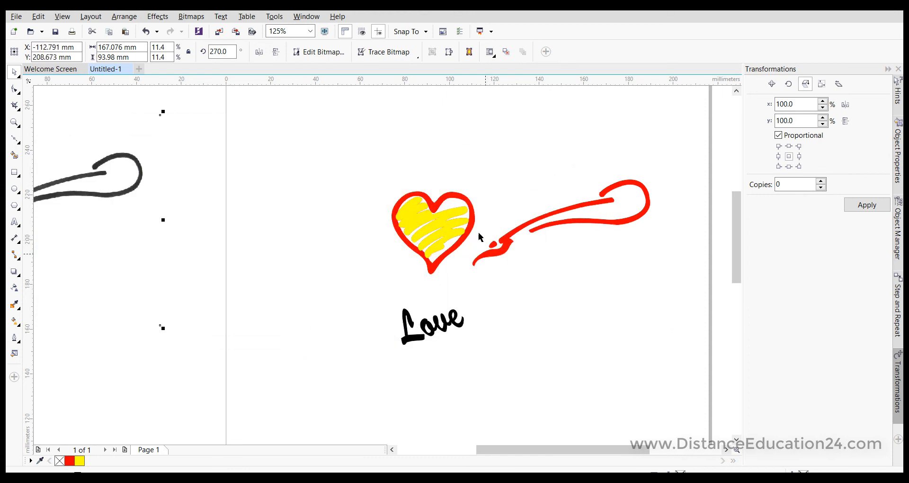
scroll(446, 230, "up", 2)
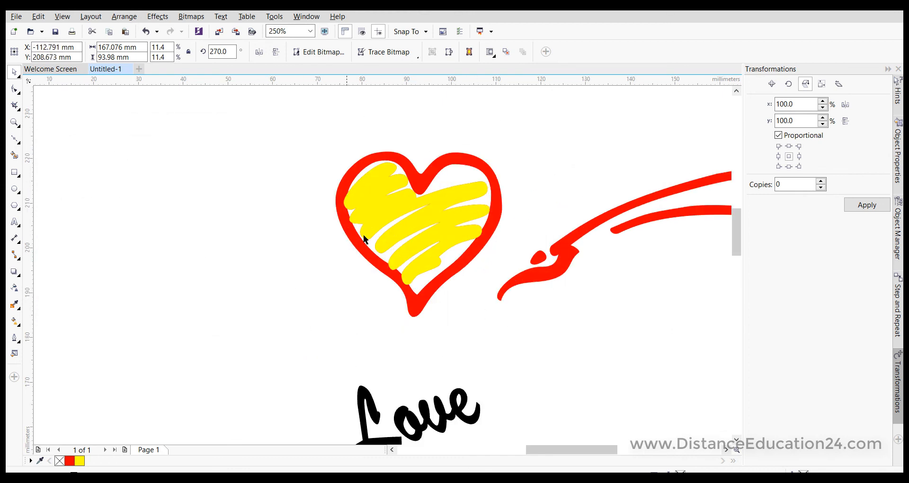
scroll(532, 282, "down", 2)
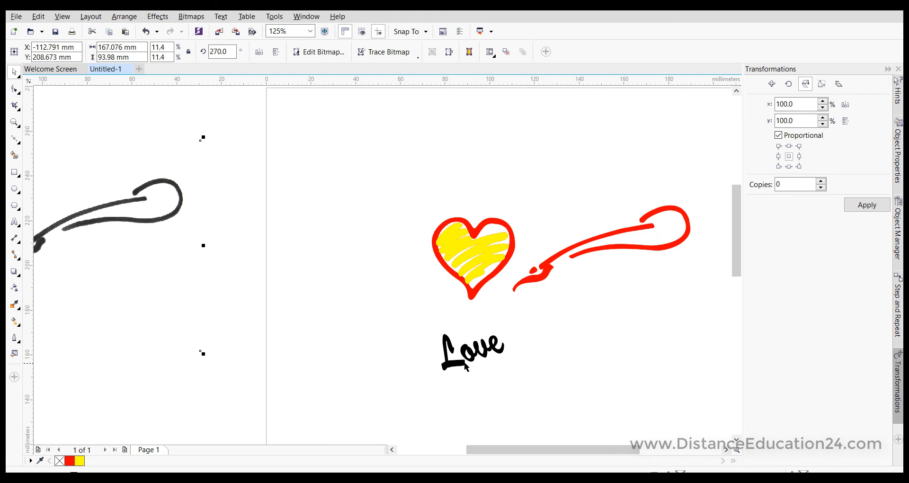
- Move the "Love" text just below the heart, fill it with red and enlarge it to about 64.5 pt
left_click_drag(454, 352, 433, 325)
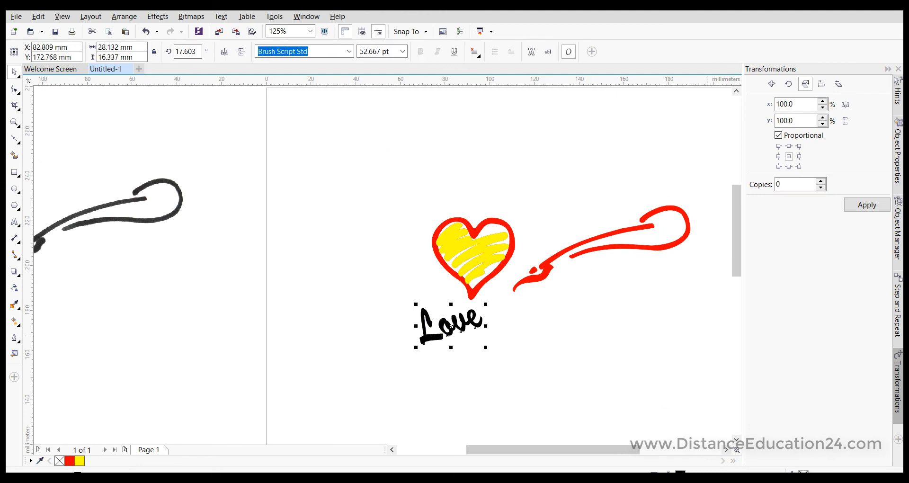
left_click(906, 291)
scroll(458, 356, "up", 1)
left_click_drag(379, 256, 351, 241)
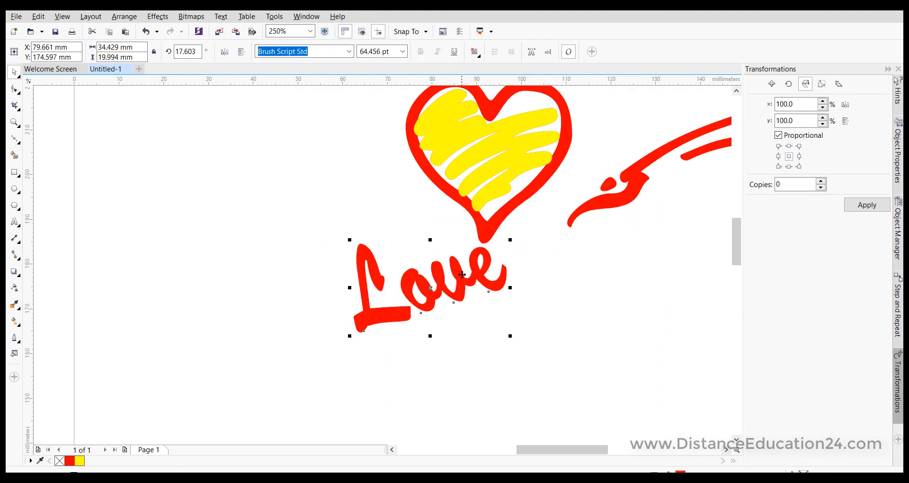
- Rotate the "Love" text slightly clockwise, skew its upper edge further left and place it under the heart's tip
left_click_drag(430, 288, 441, 311)
left_click(442, 311)
left_click_drag(521, 265, 526, 280)
left_click_drag(438, 254, 397, 254)
left_click_drag(433, 308, 463, 290)
scroll(463, 349, "down", 1)
left_click(345, 342)
- Move the heart outline together with its yellow scribble slightly up and left, above the "Love" text
left_click_drag(382, 162, 527, 306)
left_click(406, 282)
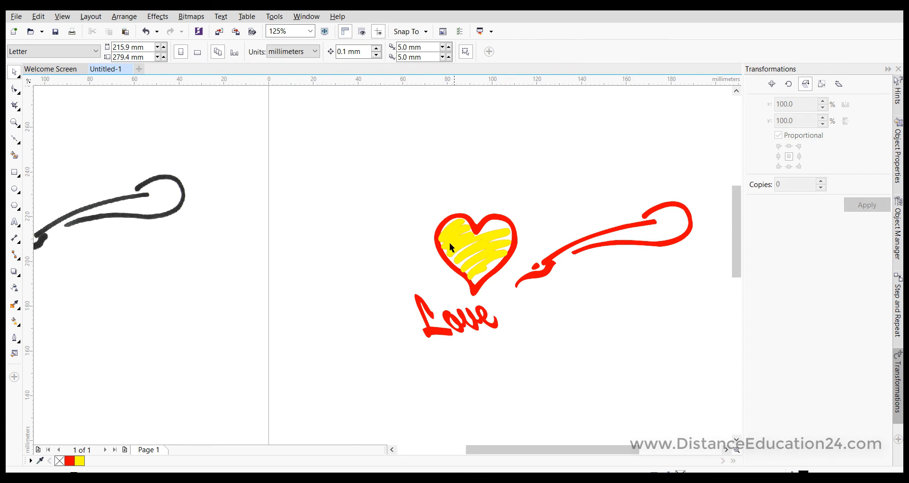
left_click_drag(451, 231, 395, 197)
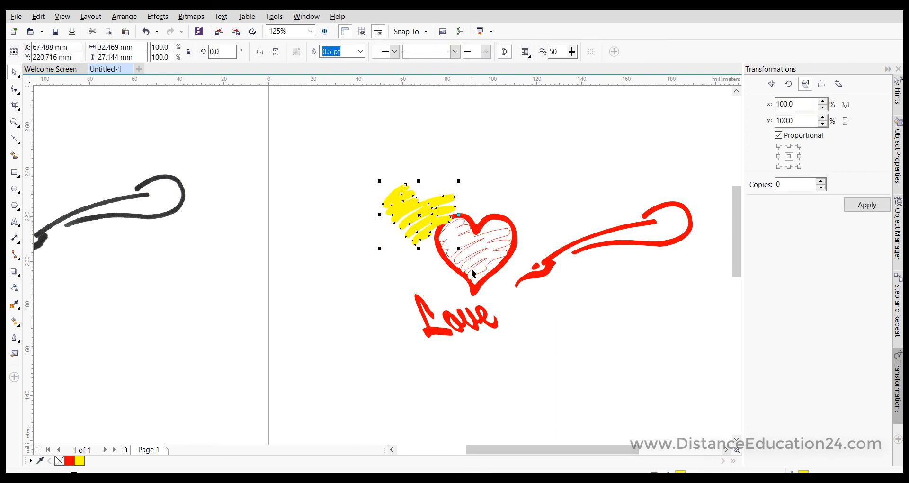
left_click(146, 31)
left_click_drag(348, 157, 523, 308)
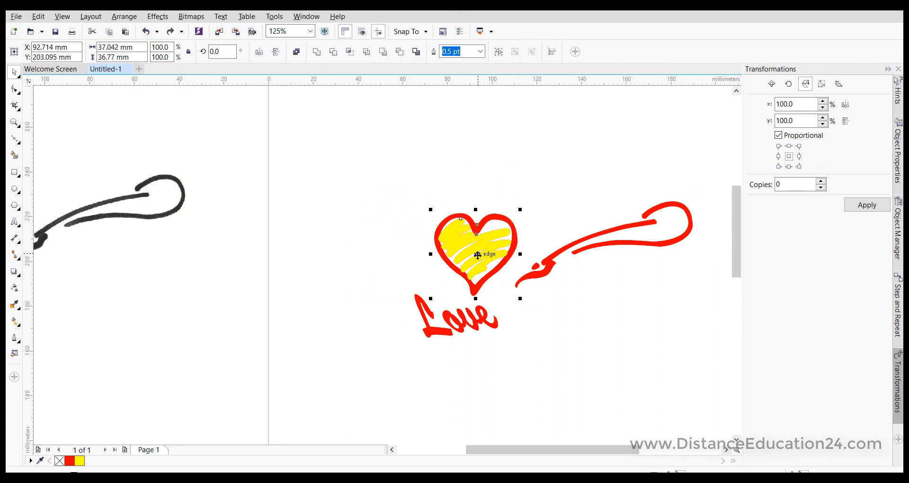
left_click_drag(477, 254, 463, 244)
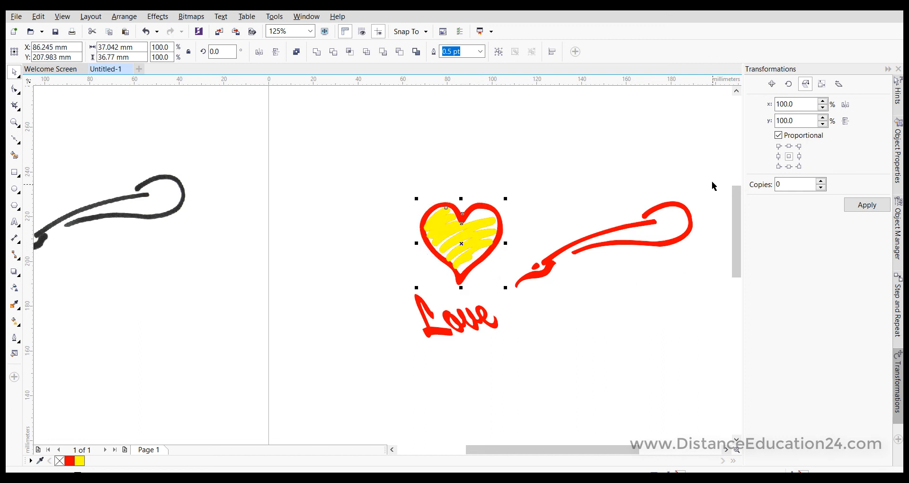
- Scale down the red pen drawing, rotate it about 9.9° and move it closer to the heart
left_click_drag(712, 182, 504, 306)
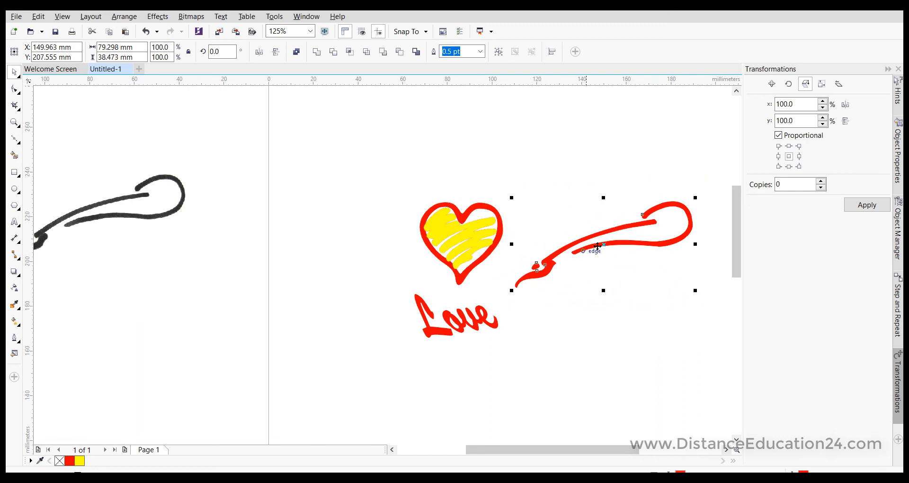
left_click_drag(589, 243, 564, 235)
left_click_drag(671, 194, 633, 193)
left_click(574, 239)
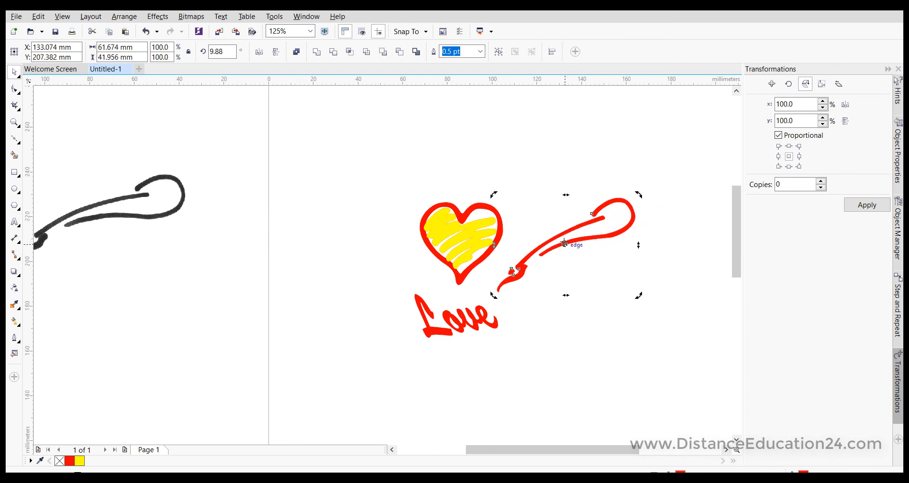
left_click(564, 233)
left_click_drag(565, 243, 572, 228)
- Move the "Love" text up and fill it with black, and lower the pen drawing so its tip meets the word's end
mouse_move(457, 316)
left_mouse_down()
mouse_move(447, 303)
mouse_move(456, 302)
left_mouse_up()
left_click(901, 116)
left_click_drag(680, 161, 496, 325)
left_click_drag(572, 234, 566, 255)
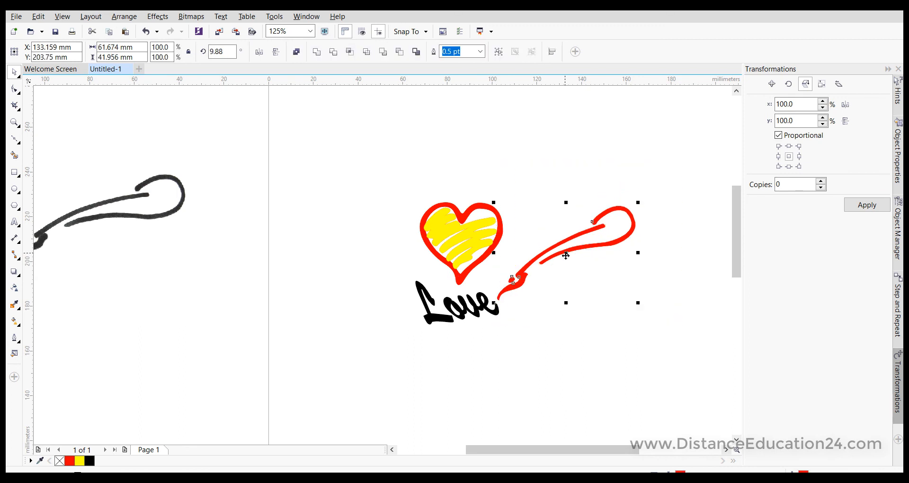
- Scale the heart and its scribble to 81%, rotate them about 7.3° and shift them right, above the "Love" text
left_click_drag(363, 144, 506, 295)
left_click_drag(451, 252, 478, 239)
left_click(481, 237)
mouse_move(510, 197)
left_mouse_down()
mouse_move(494, 191)
mouse_move(518, 206)
left_mouse_up()
left_click(479, 339)
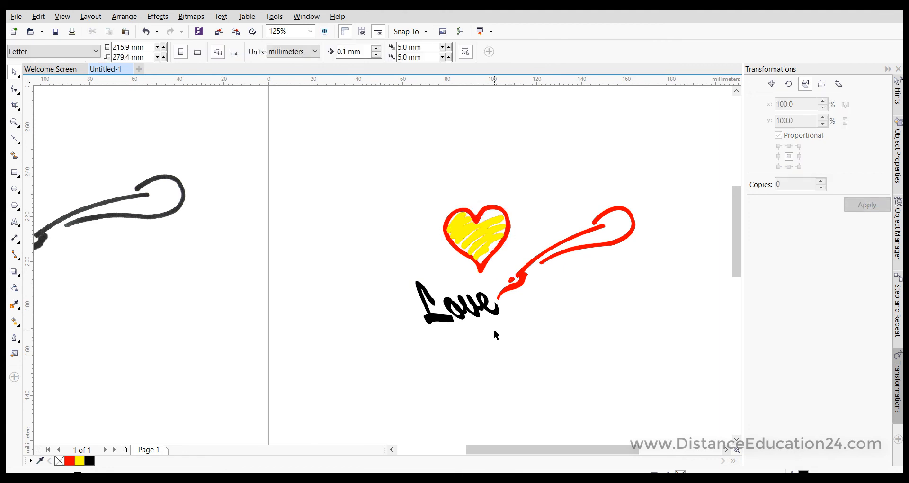
- Apply a linear gradient fill from yellow to white with 30% end transparency diagonally across the scribble inside the heart
scroll(506, 256, "up", 1)
left_click(345, 241)
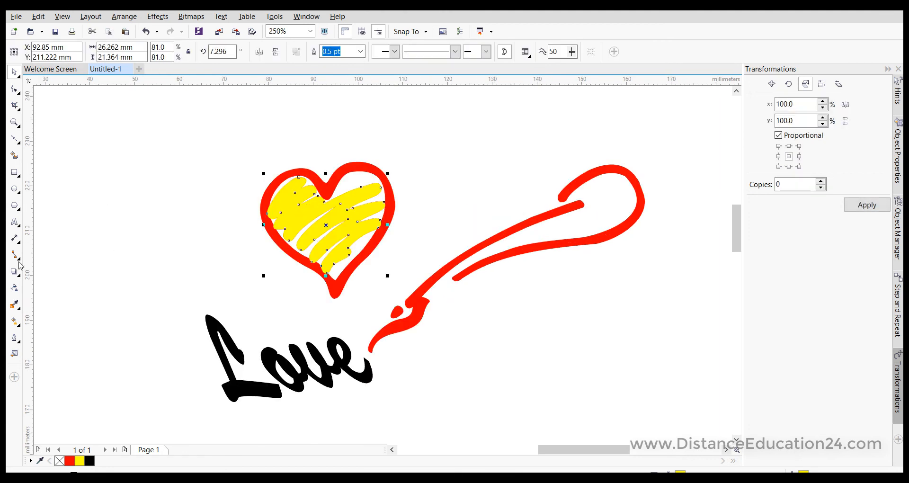
left_click(14, 321)
left_click(47, 320)
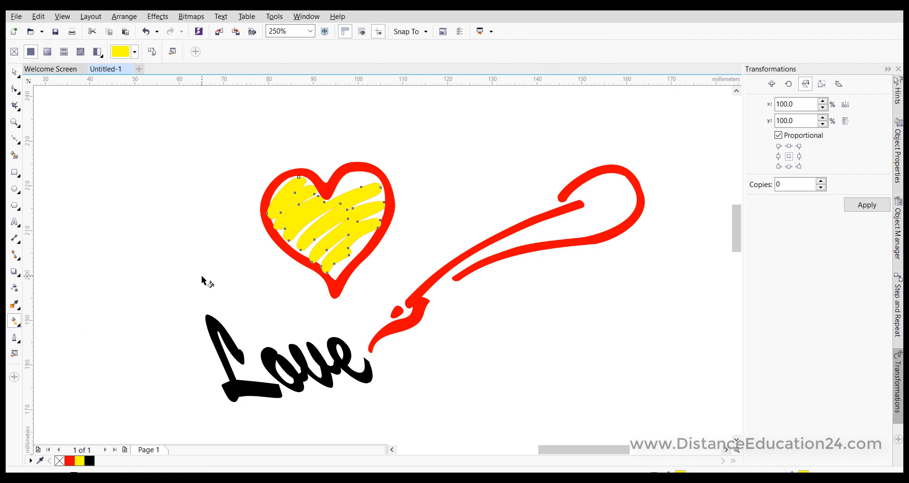
left_click_drag(299, 204, 405, 248)
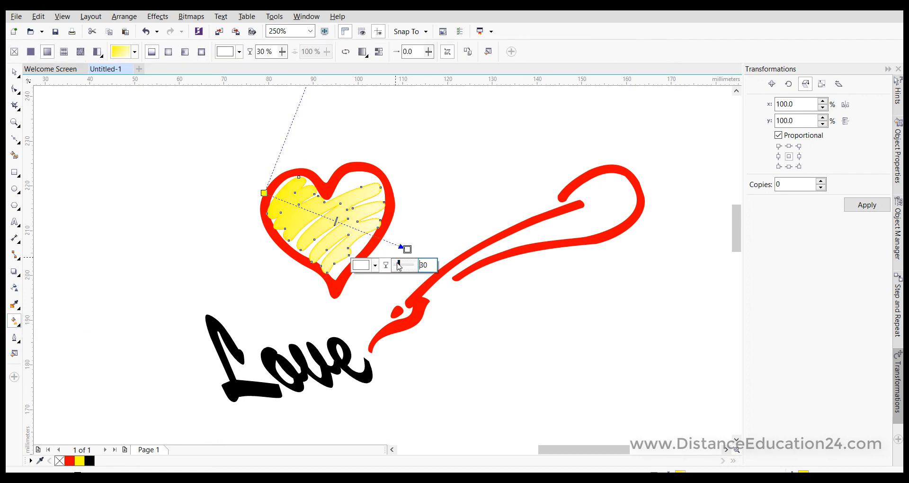
left_click(360, 266)
left_click(14, 71)
left_click(136, 210)
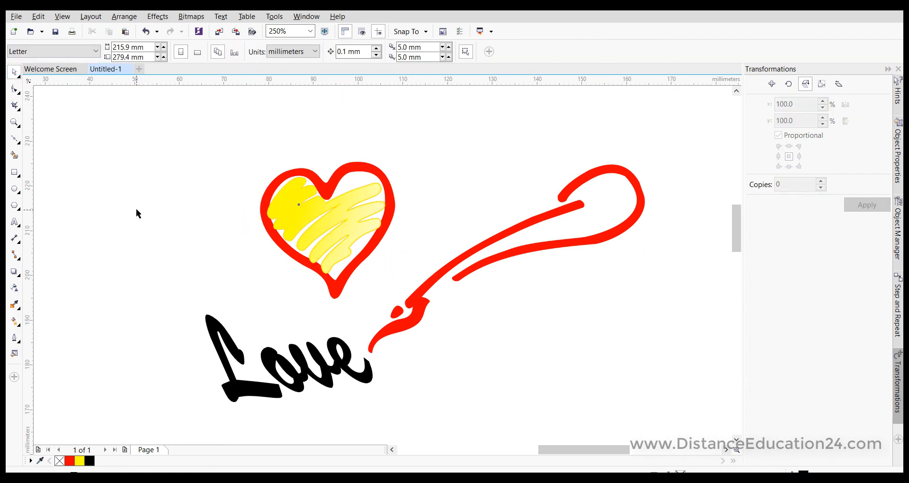
- Fill the scribble inside the heart with solid red
left_click(342, 201)
left_click(905, 265)
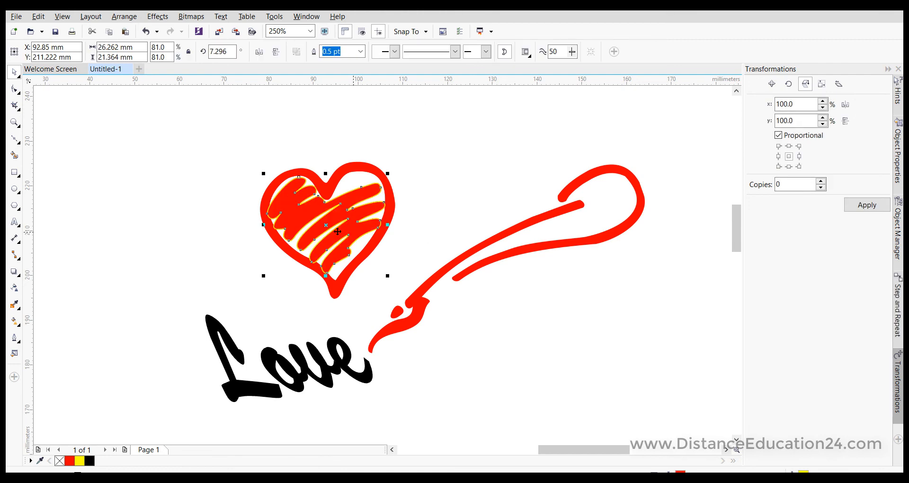
scroll(299, 251, "up", 2)
scroll(284, 246, "down", 1)
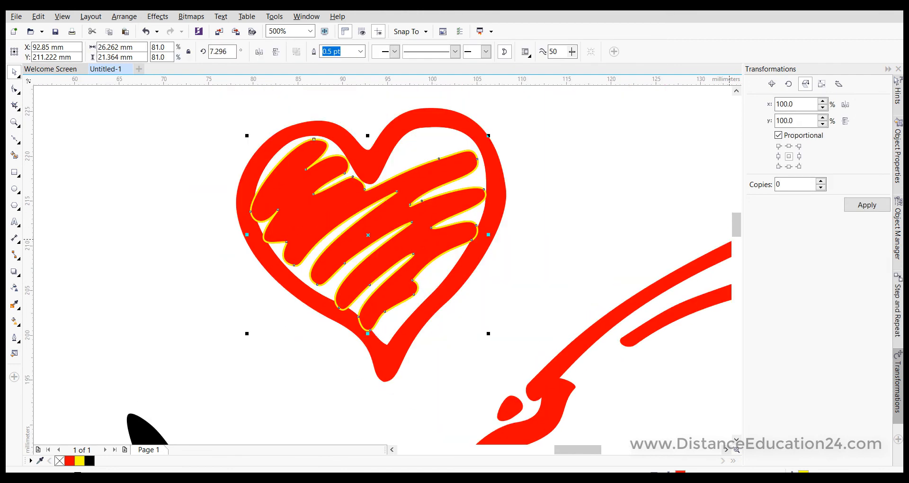
scroll(383, 268, "down", 2)
scroll(420, 363, "up", 1)
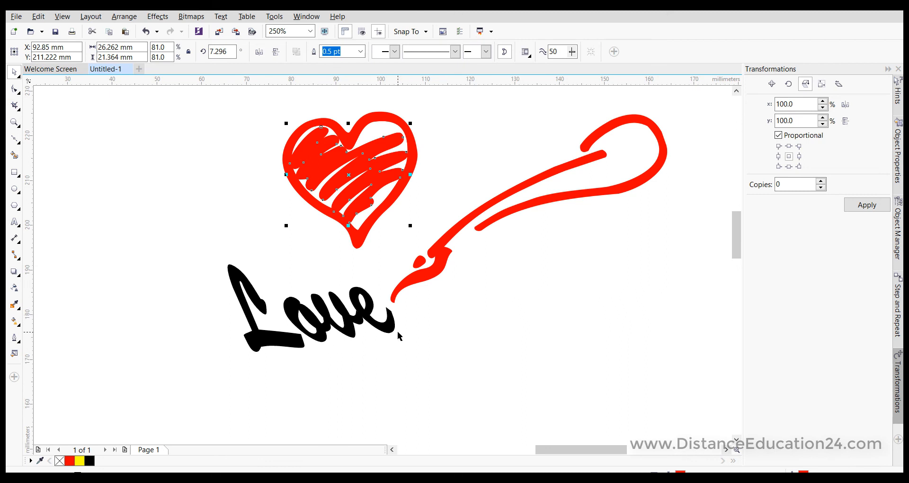
left_click(486, 323)
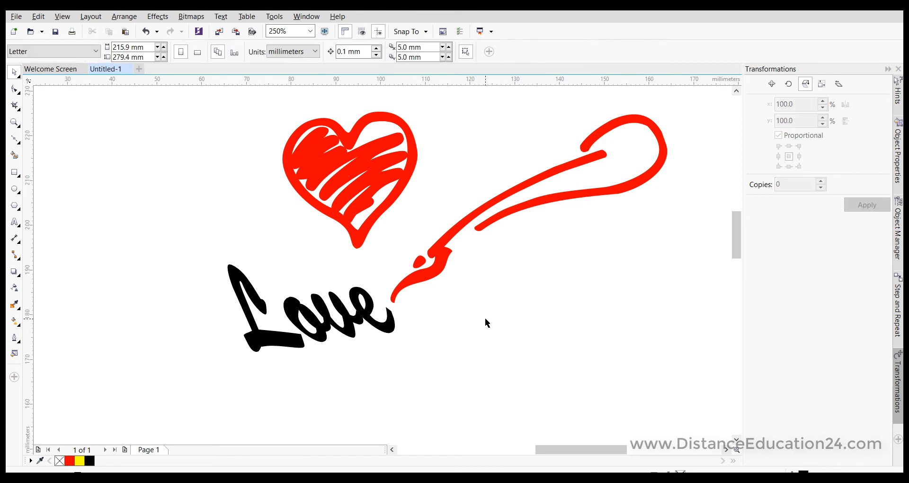
scroll(507, 333, "up", 1)
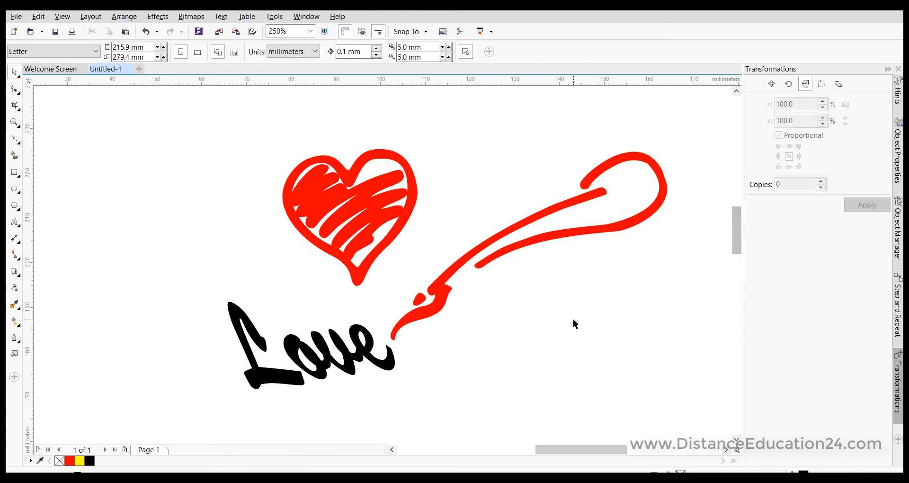